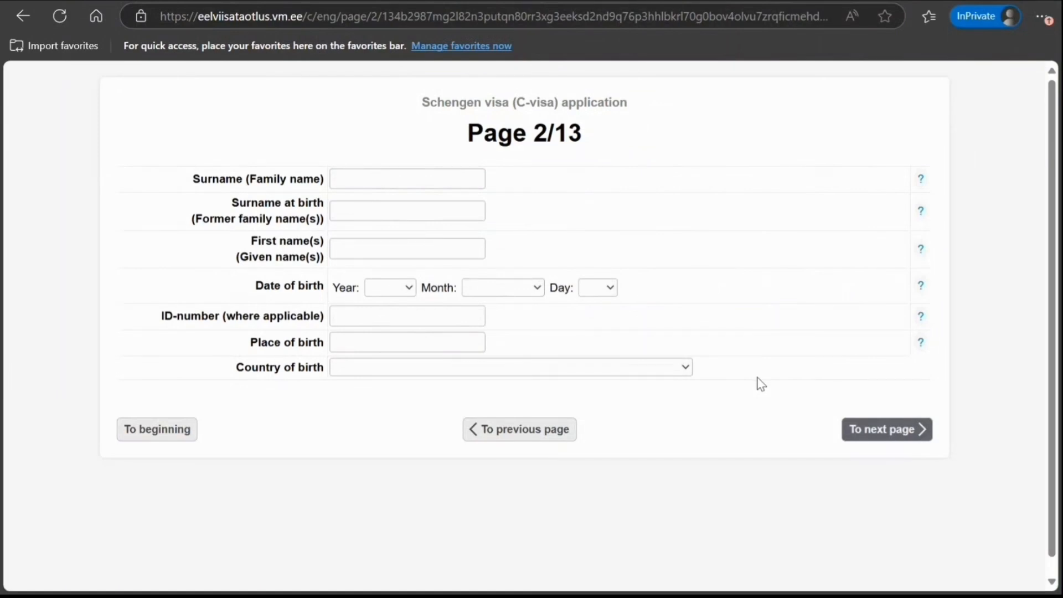
Enter the applicant's surname and first name
{"action": "left_click", "coordinate": [415, 180]}
{"action": "type", "text": "SMITH"}
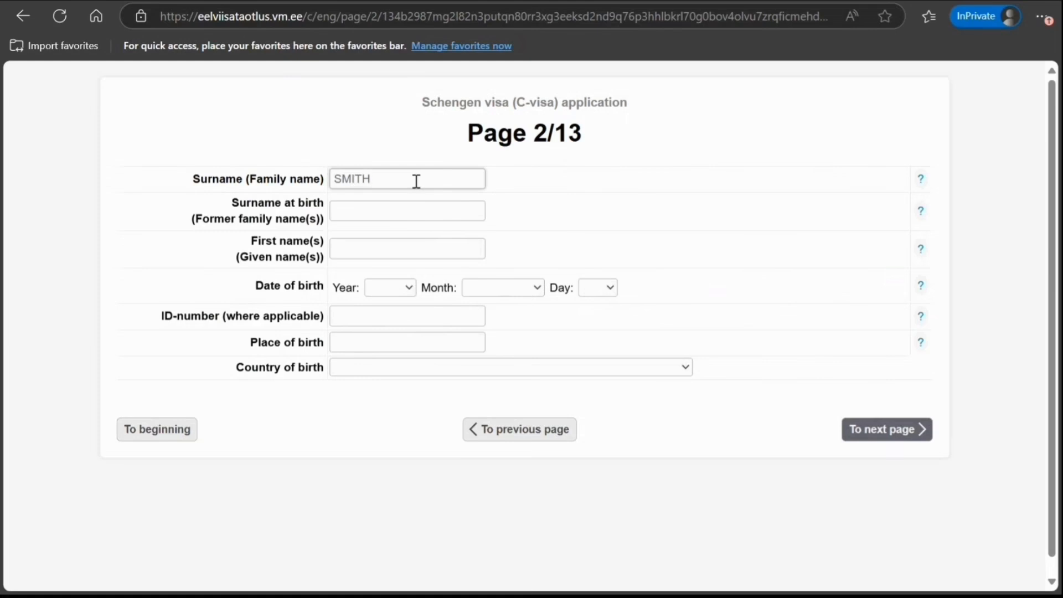
{"action": "key", "text": "Tab"}
{"action": "key", "text": "Tab"}
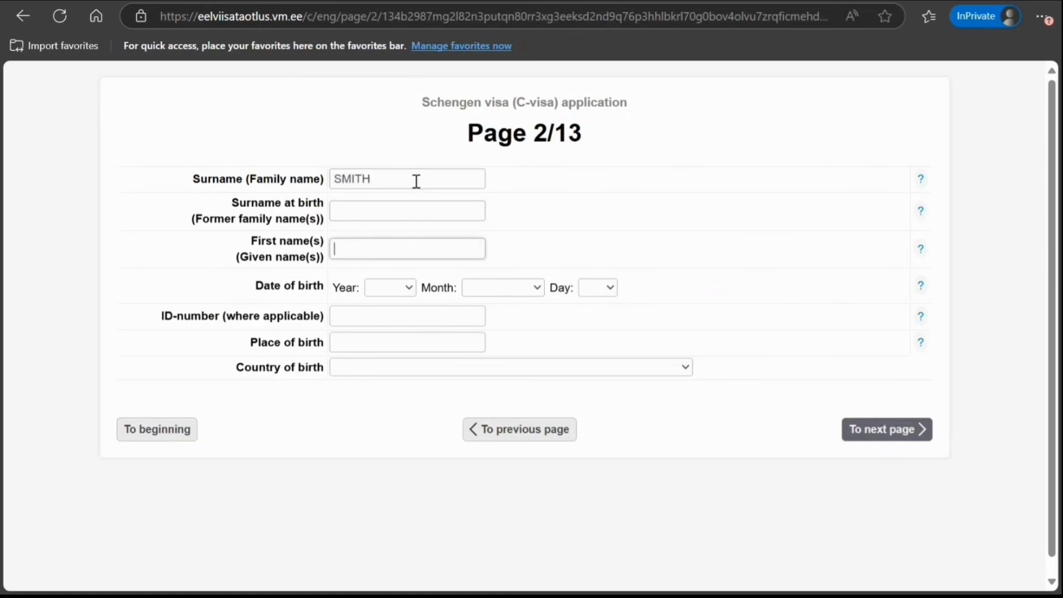
{"action": "type", "text": "JOHN"}
{"action": "key", "text": "Tab"}
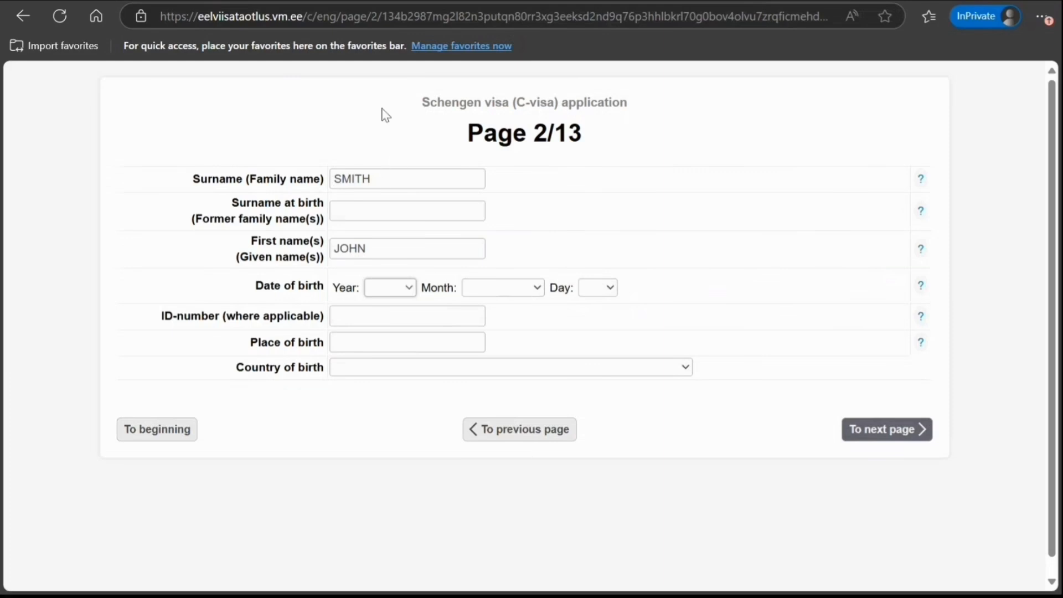
Set the birth date to 9 January 1997
{"action": "left_click", "coordinate": [397, 170]}
{"action": "left_click", "coordinate": [527, 288]}
{"action": "left_click", "coordinate": [501, 344]}
{"action": "left_click", "coordinate": [610, 289]}
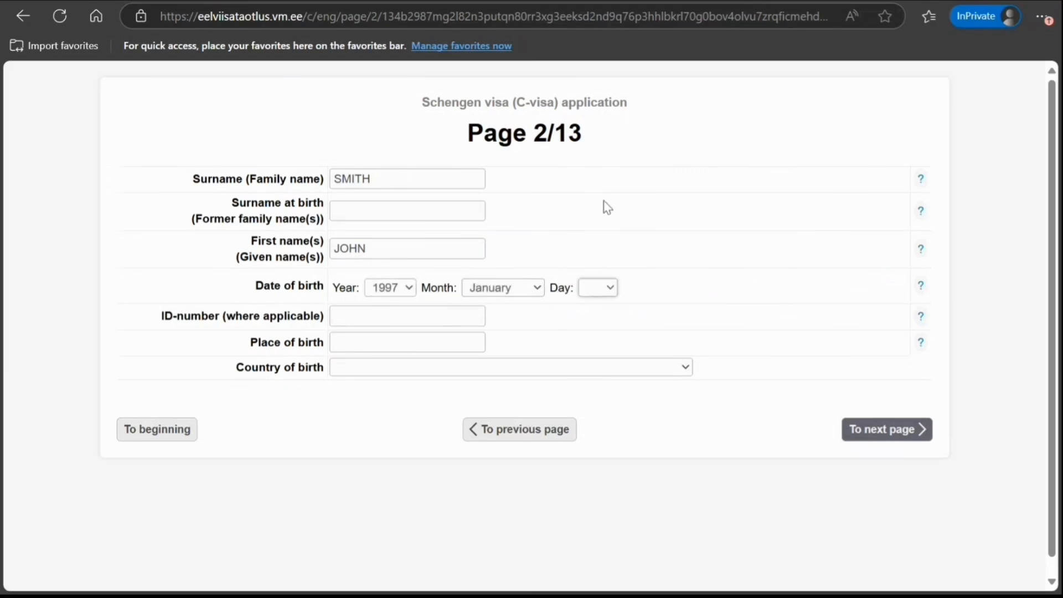
{"action": "left_click", "coordinate": [602, 159]}
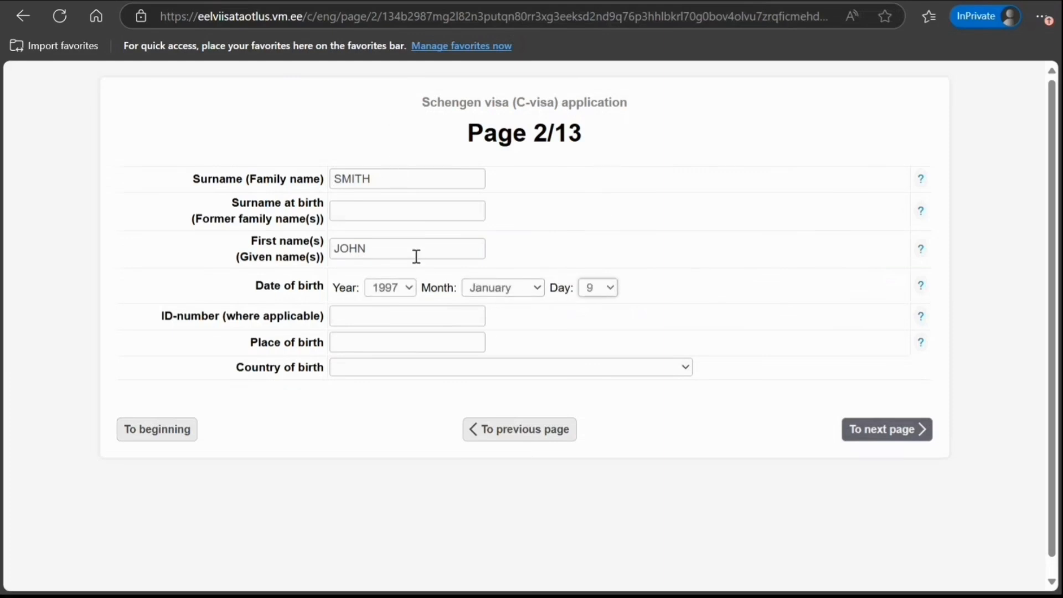
{"action": "left_click", "coordinate": [356, 314]}
Enter birthplace NEW DELHI, INDIA, add the surname at birth and submit Page 2
{"action": "left_click", "coordinate": [361, 347]}
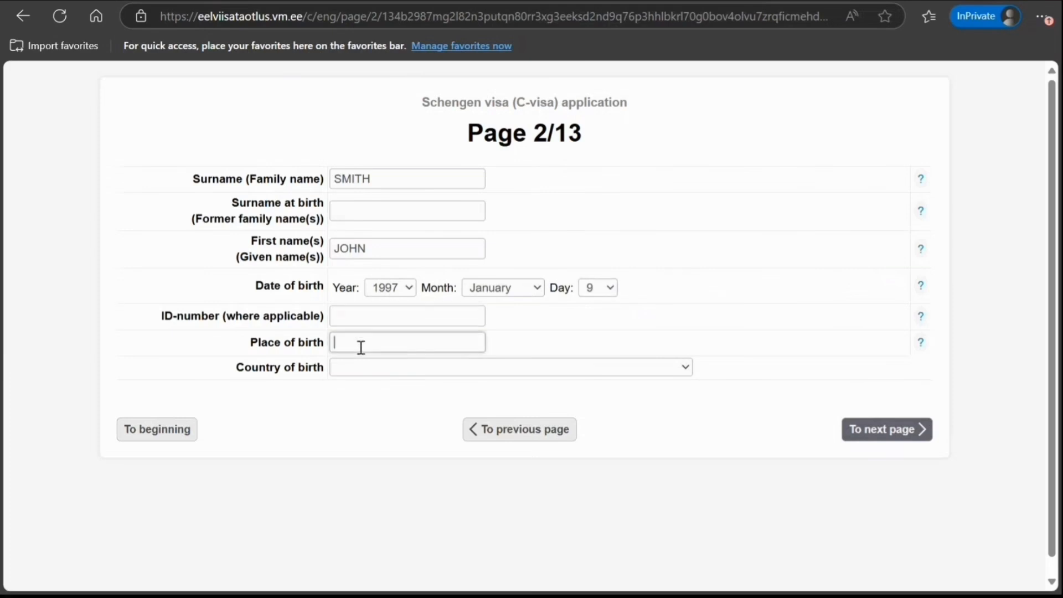
{"action": "type", "text": "B"}
{"action": "key", "text": "BackSpace"}
{"action": "type", "text": "NEW DELHI"}
{"action": "key", "text": "Tab"}
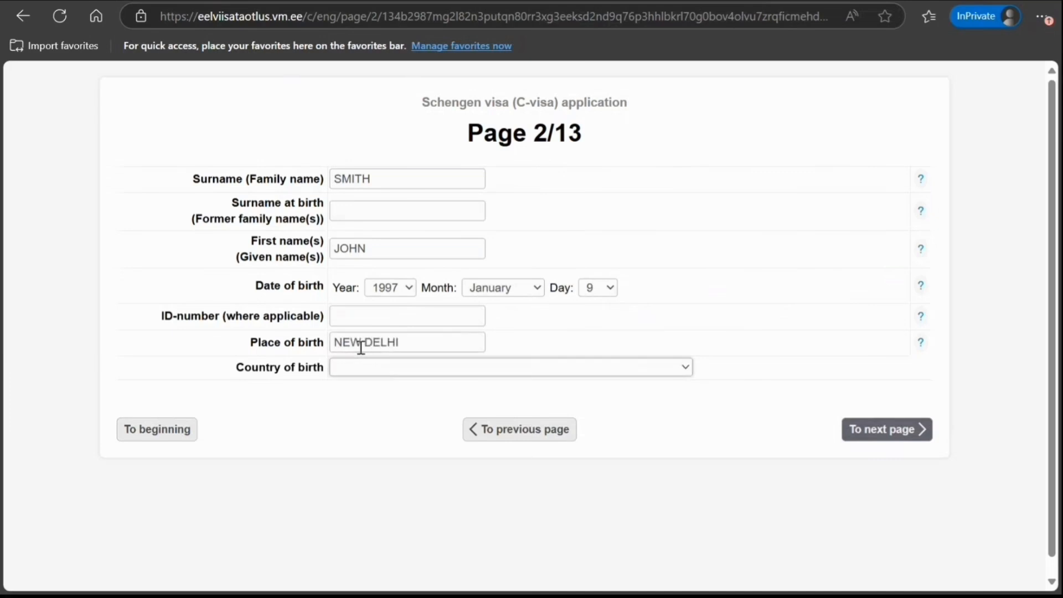
{"action": "type", "text": "INDIA"}
{"action": "left_click", "coordinate": [849, 432]}
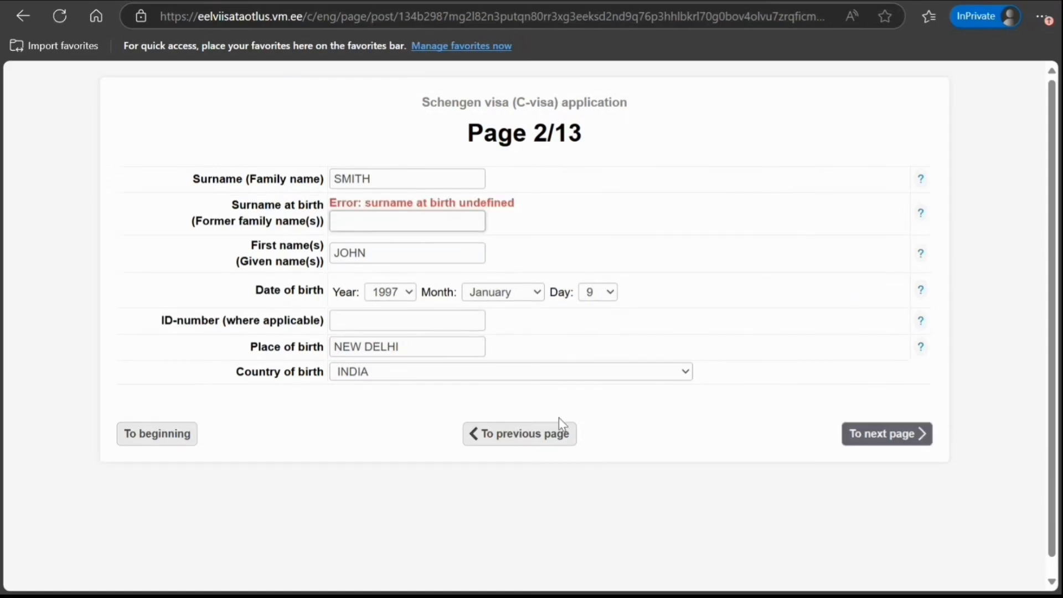
{"action": "type", "text": "SMITH"}
{"action": "left_click", "coordinate": [851, 435]}
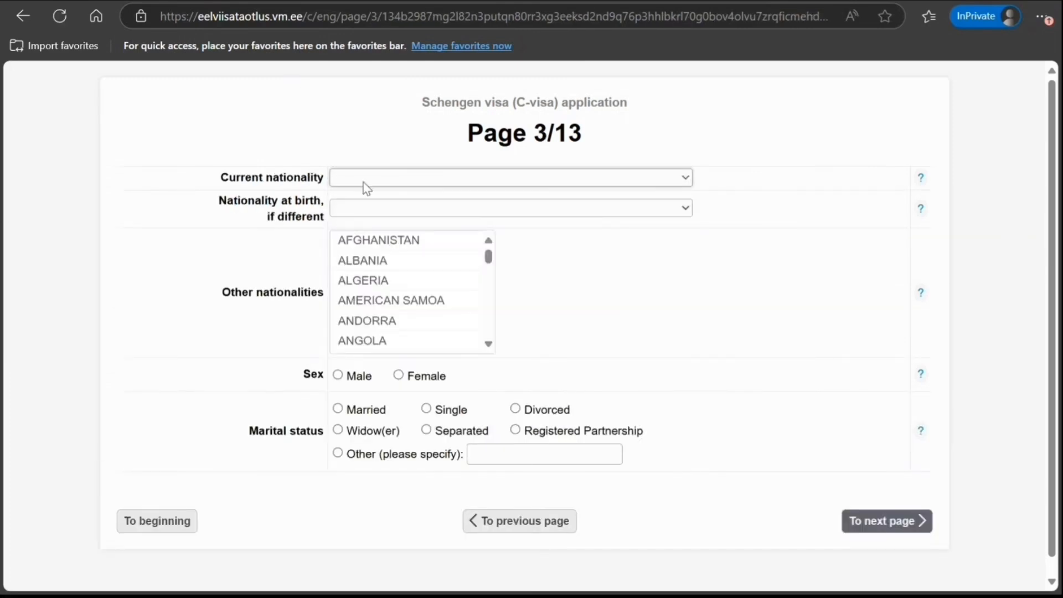
Choose INDIA as current nationality, Male and Single, then submit Page 3
{"action": "key", "text": "i"}
{"action": "key", "text": "n"}
{"action": "left_click", "coordinate": [142, 253]}
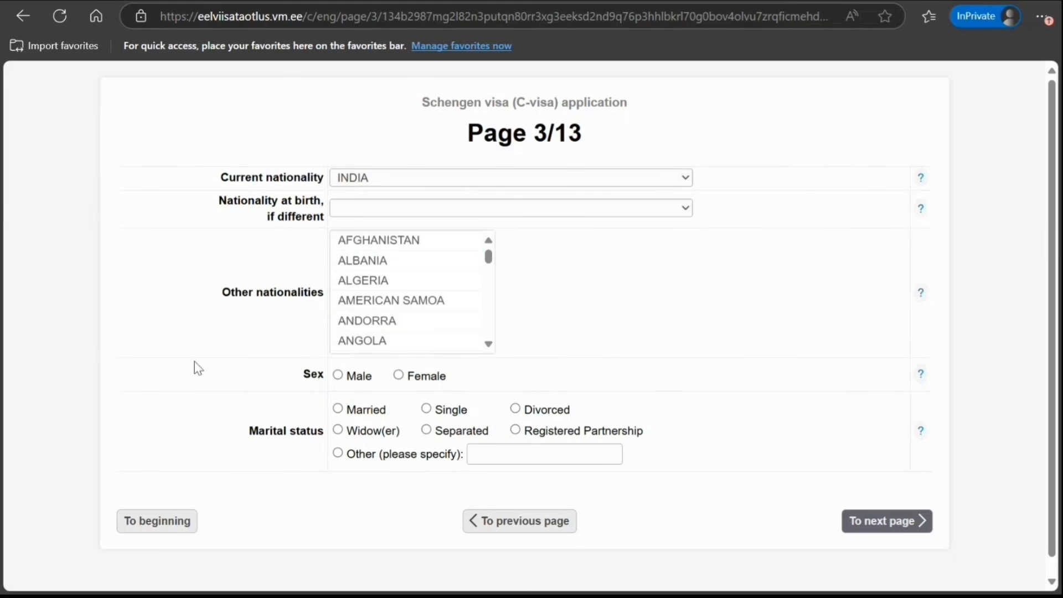
{"action": "left_click", "coordinate": [343, 377]}
{"action": "scroll", "coordinate": [208, 389], "scroll_direction": "down", "scroll_amount": 1}
{"action": "left_click", "coordinate": [426, 392]}
{"action": "left_click", "coordinate": [852, 509]}
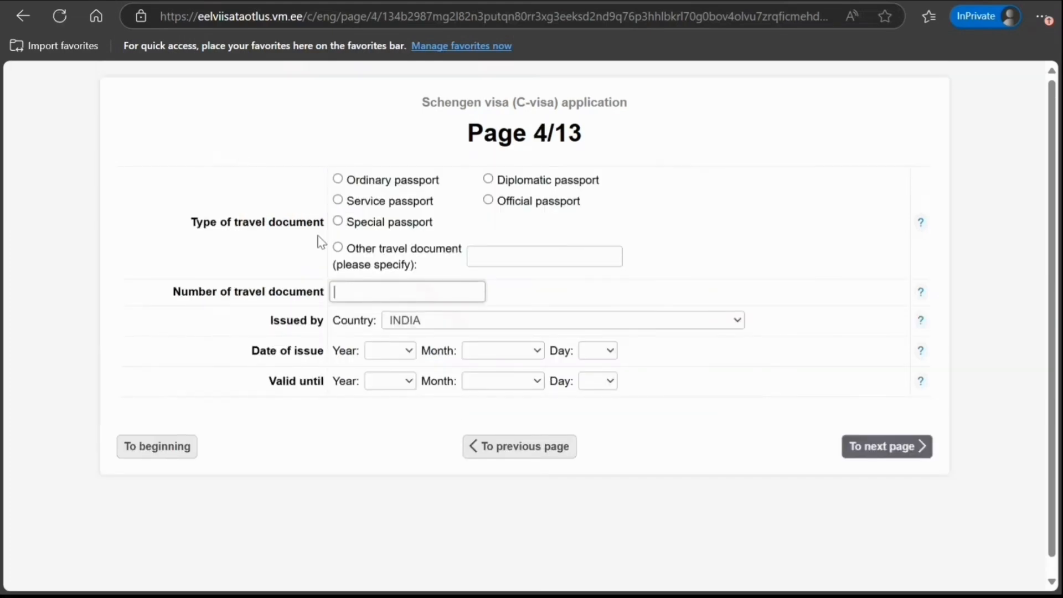
Choose Ordinary passport and enter the passport number
{"action": "left_click", "coordinate": [338, 179]}
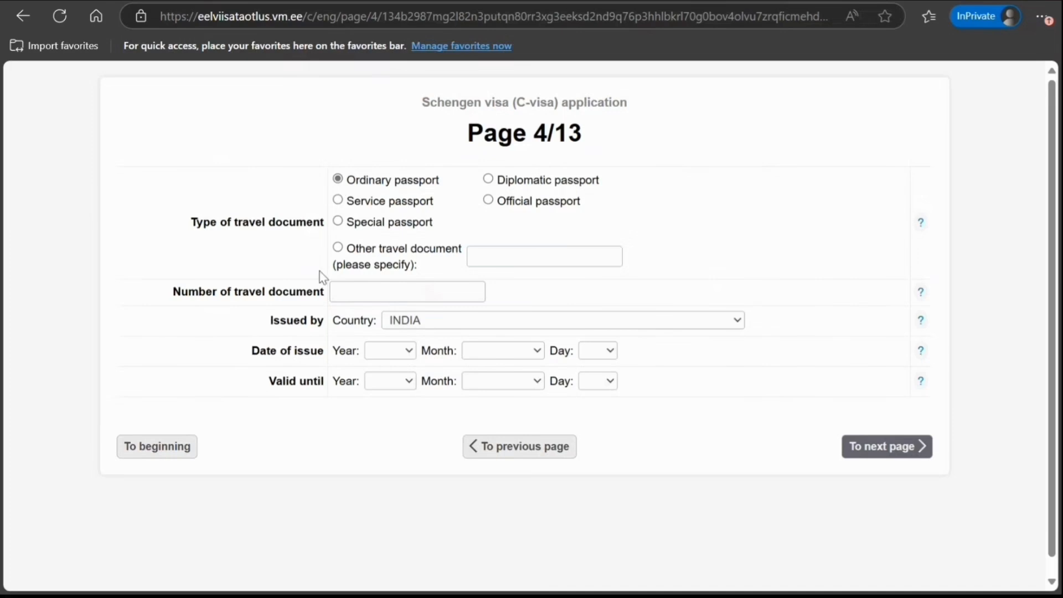
{"action": "left_click", "coordinate": [375, 294]}
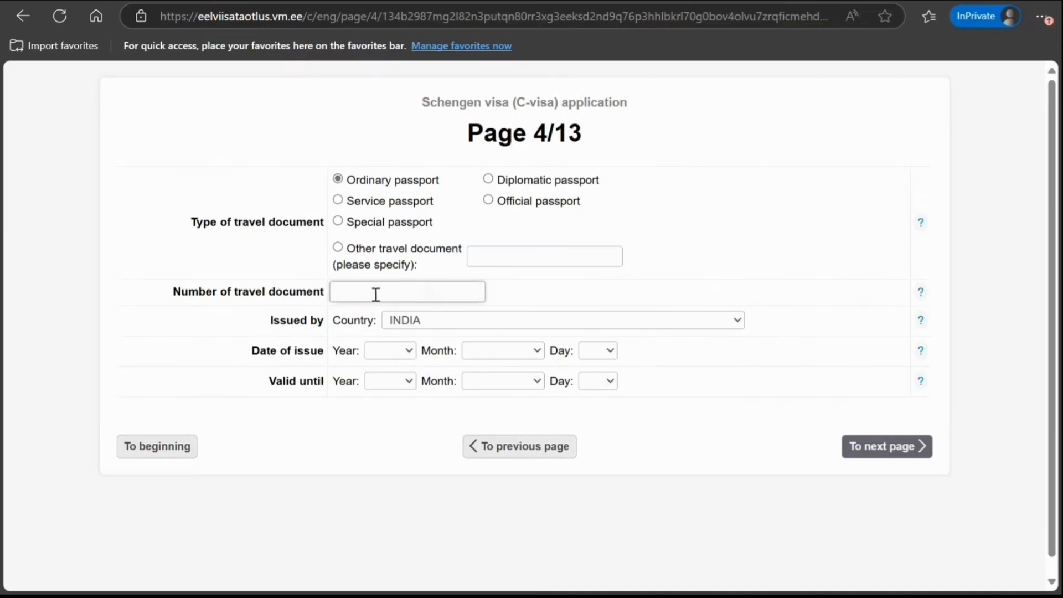
{"action": "type", "text": "K909090909090"}
Set the passport issue date to 2 April 2025
{"action": "left_click", "coordinate": [401, 357]}
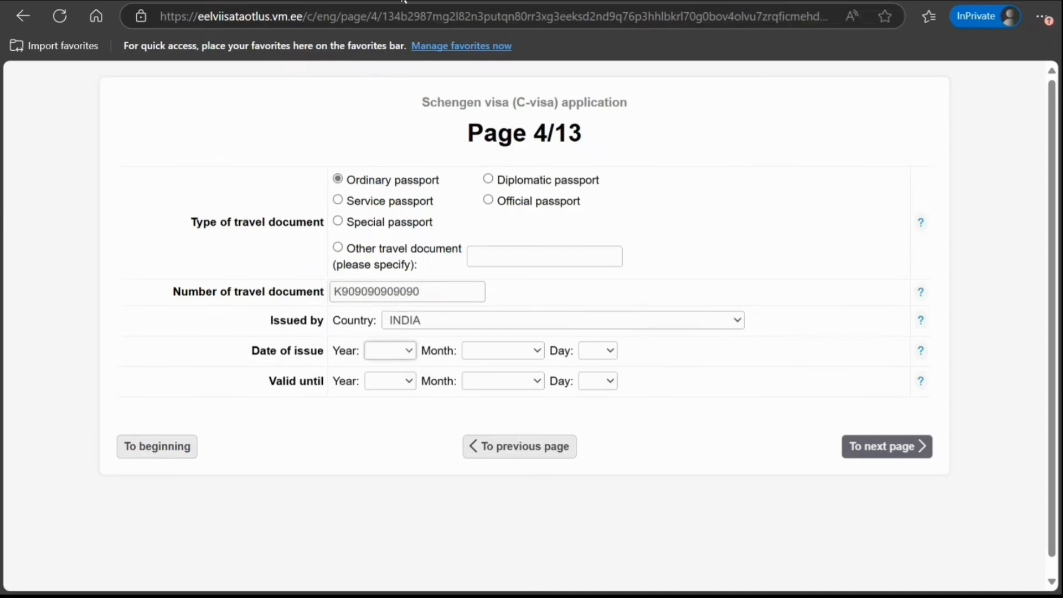
{"action": "left_click", "coordinate": [398, 3]}
{"action": "left_click", "coordinate": [503, 356]}
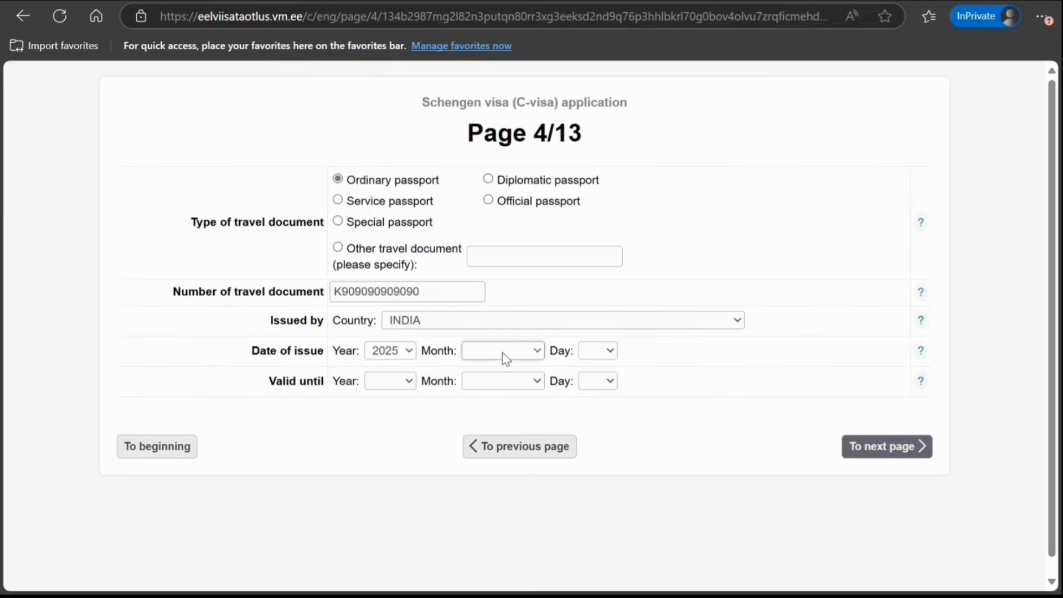
{"action": "left_click", "coordinate": [487, 177]}
{"action": "left_click", "coordinate": [604, 354]}
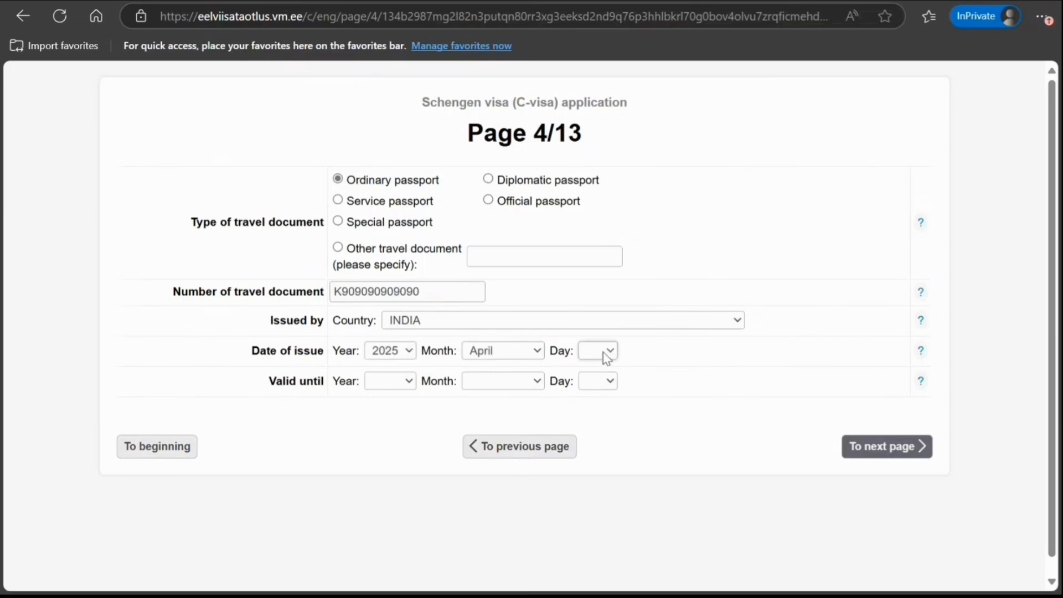
{"action": "left_click", "coordinate": [599, 8]}
{"action": "left_click", "coordinate": [598, 351]}
{"action": "left_click", "coordinate": [584, 11]}
Set the passport expiry date to 2 April 2035 and submit Page 4
{"action": "left_click", "coordinate": [610, 381]}
{"action": "left_click", "coordinate": [591, 5]}
{"action": "left_click", "coordinate": [610, 387]}
{"action": "left_click", "coordinate": [526, 383]}
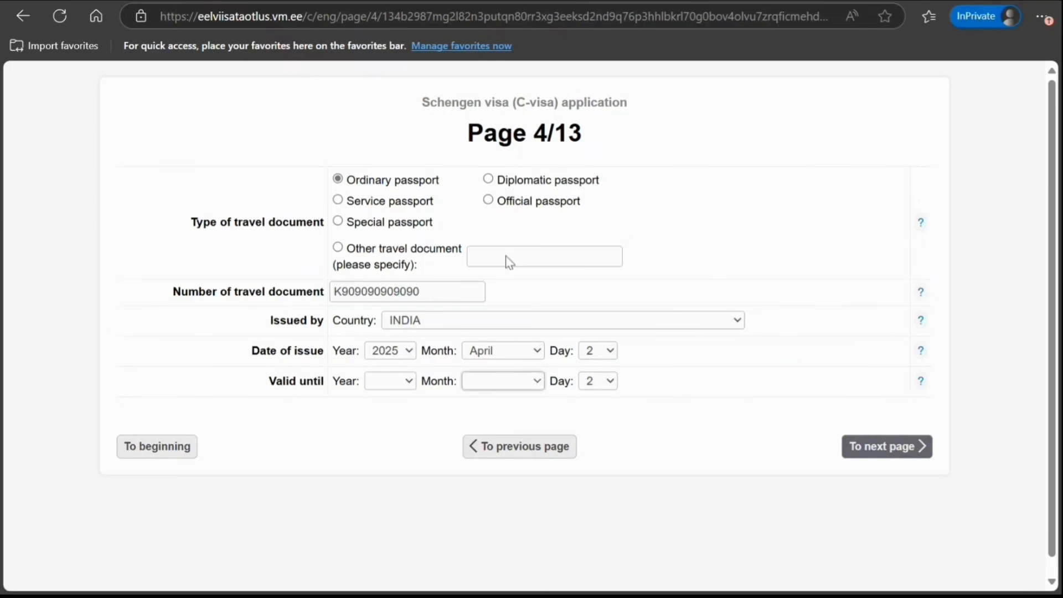
{"action": "left_click", "coordinate": [492, 201]}
{"action": "left_click", "coordinate": [397, 389]}
{"action": "left_click", "coordinate": [398, 206]}
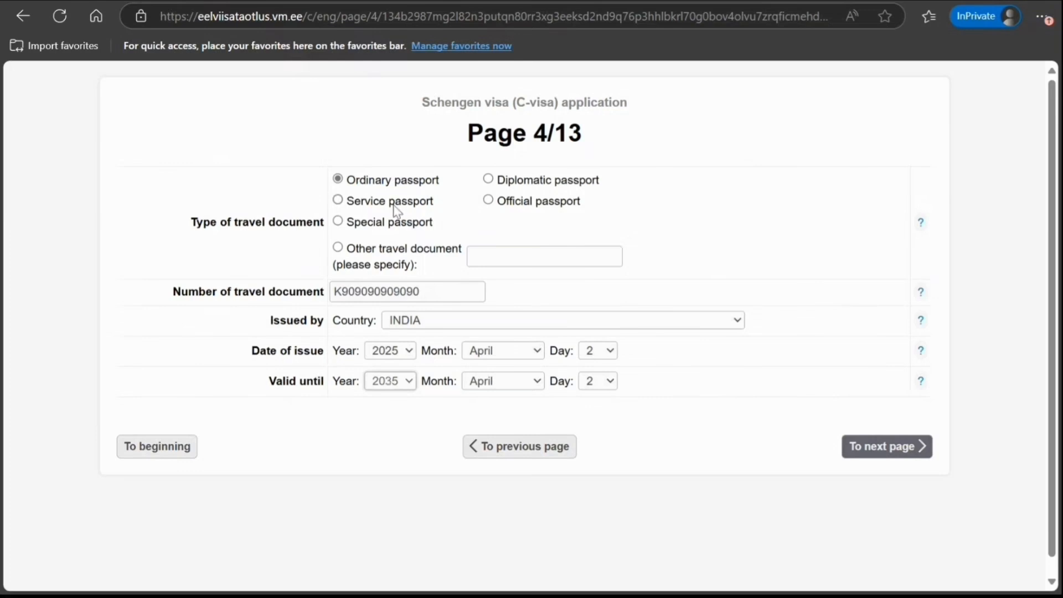
{"action": "left_click", "coordinate": [846, 449]}
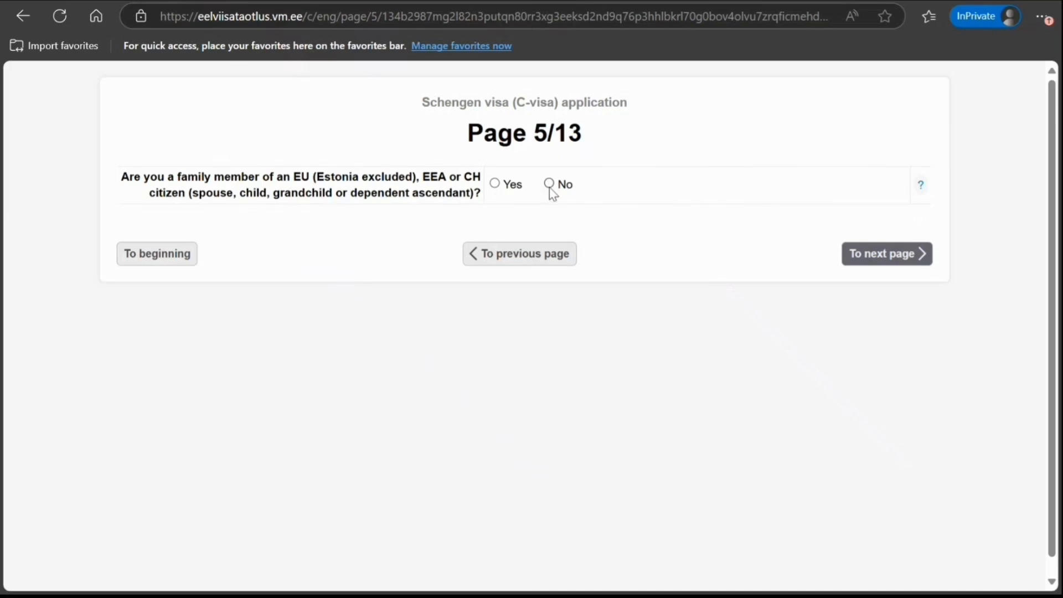
Submit Page 5 with the EU/EEA/CH family-member question answered No
{"action": "left_click", "coordinate": [864, 248]}
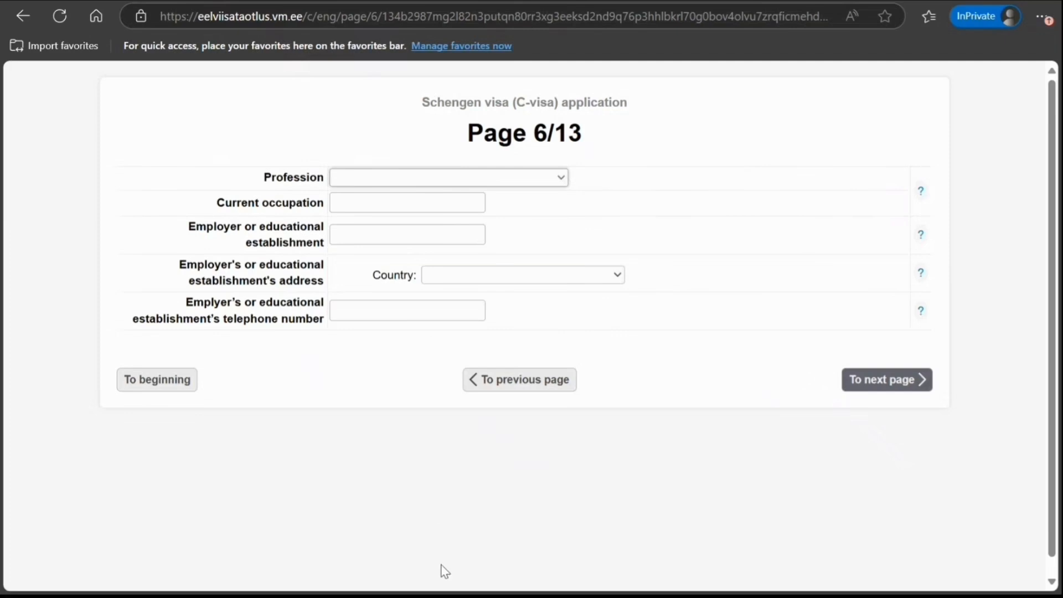
Set the profession to IT specialist, occupation IT consultant, and employer NEW DELHI IT
{"action": "left_click", "coordinate": [442, 579]}
{"action": "left_click", "coordinate": [403, 201]}
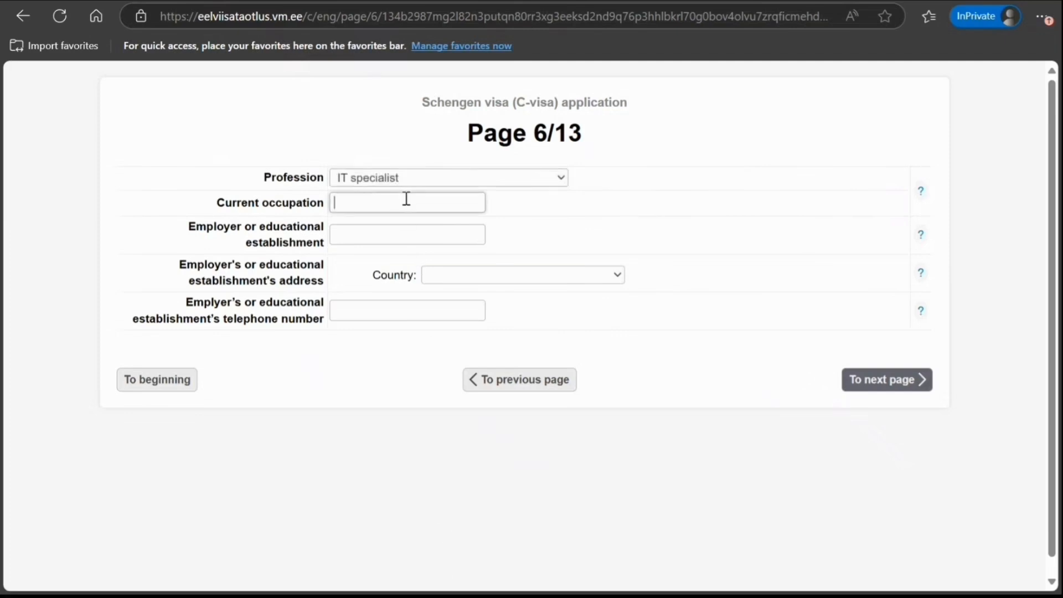
{"action": "type", "text": "IT "}
{"action": "type", "text": "X"}
{"action": "type", "text": "ONS"}
{"action": "type", "text": "ULTAN"}
{"action": "key", "text": "BackSpace"}
{"action": "type", "text": "NT"}
{"action": "key", "text": "Tab"}
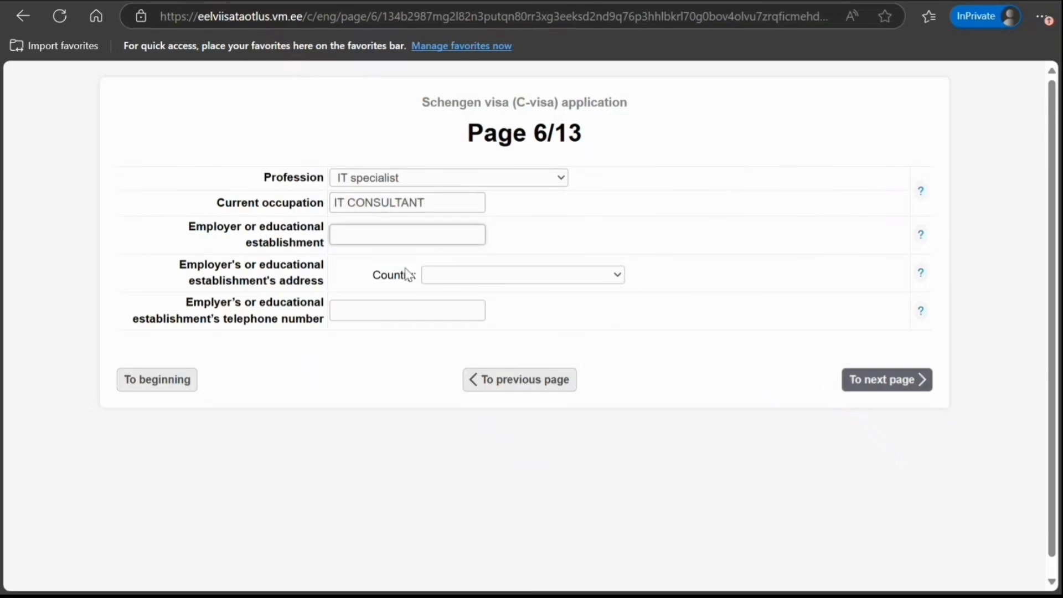
{"action": "type", "text": "NEW DELHI IT"}
Fill in the employer's address in INDIA: street, house number, postal code and city New Delhi
{"action": "key", "text": "Tab"}
{"action": "type", "text": "indo"}
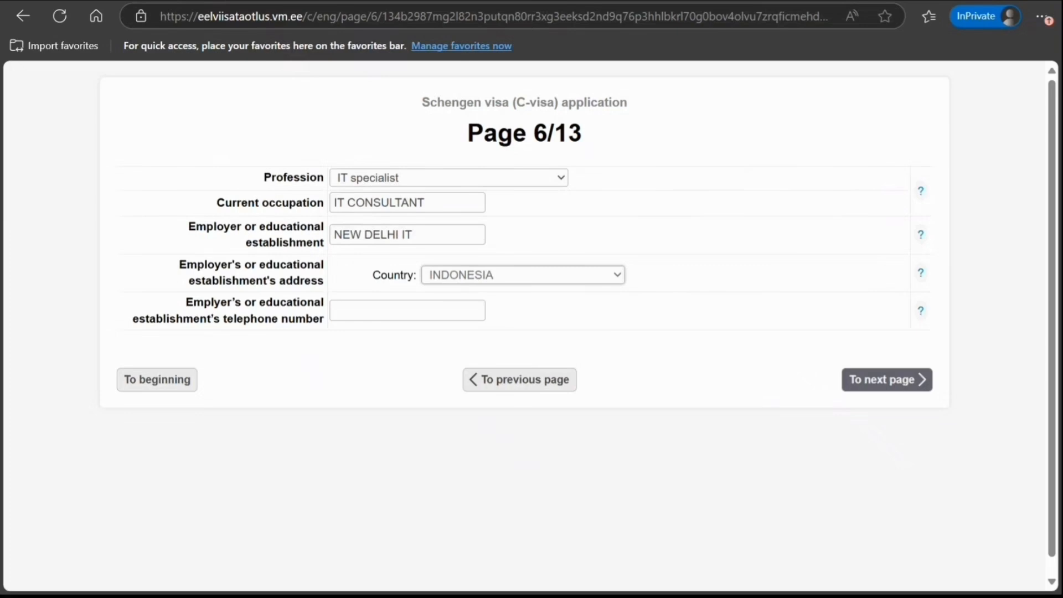
{"action": "key", "text": "Up"}
{"action": "left_click", "coordinate": [473, 307]}
{"action": "type", "text": "9898"}
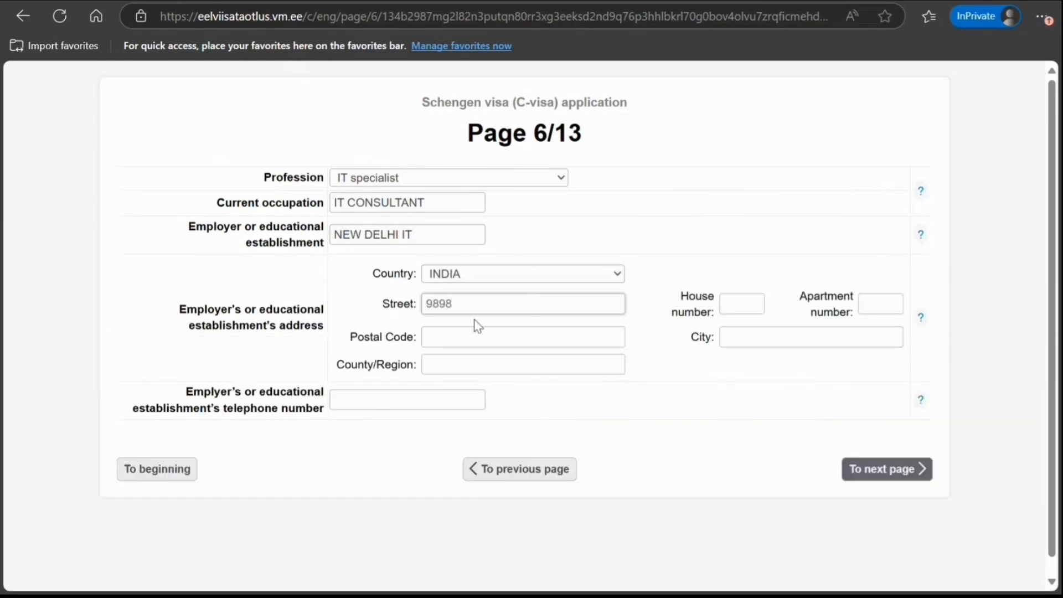
{"action": "key", "text": "Tab"}
{"action": "type", "text": "45"}
{"action": "key", "text": "Tab"}
{"action": "key", "text": "Tab"}
{"action": "type", "text": "877787"}
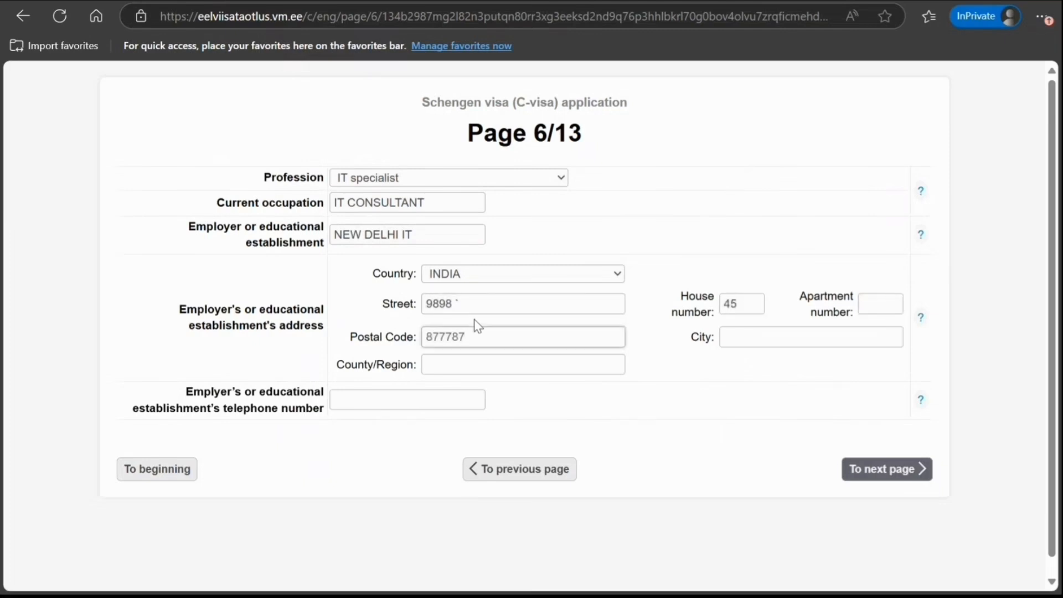
{"action": "key", "text": "Tab"}
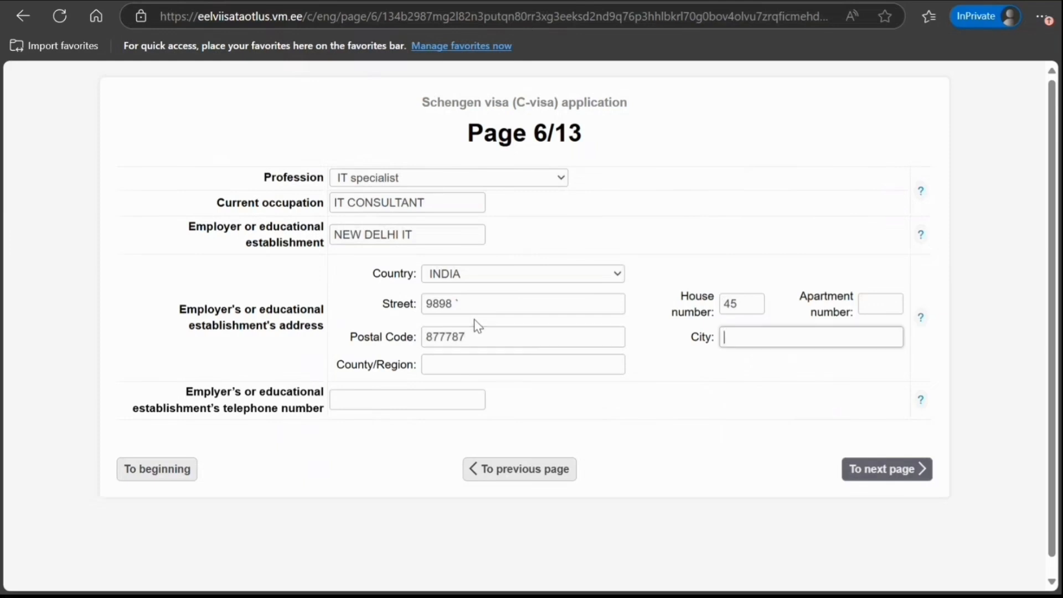
{"action": "type", "text": "NEW DELHI"}
{"action": "key", "text": "Tab"}
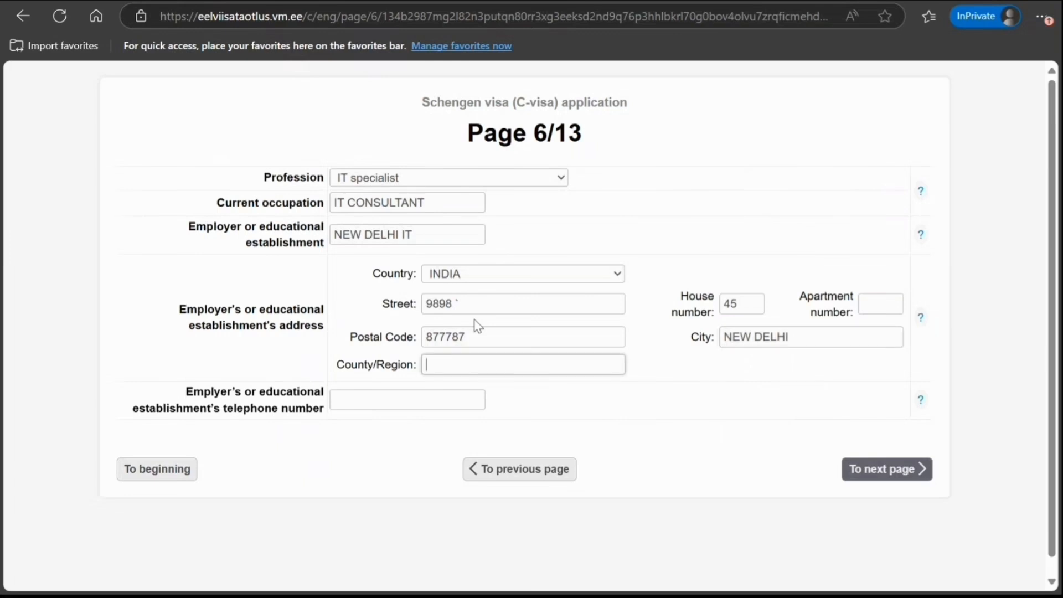
{"action": "type", "text": "DELHI"}
Enter the employer's telephone number and submit Page 6
{"action": "left_click", "coordinate": [346, 404]}
{"action": "type", "text": "99909"}
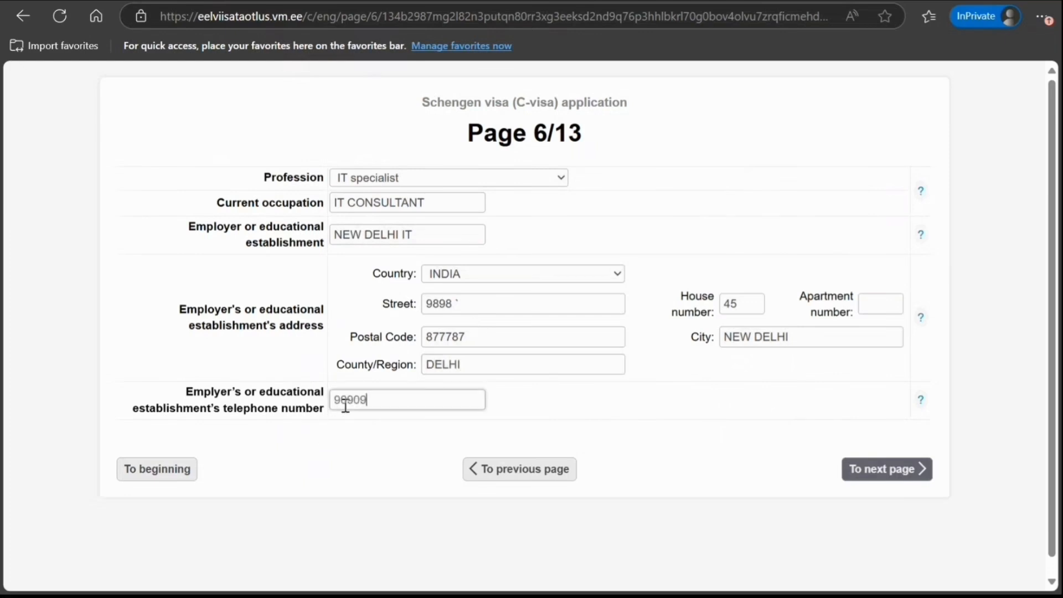
{"action": "type", "text": "0909090909090"}
{"action": "left_click", "coordinate": [848, 478]}
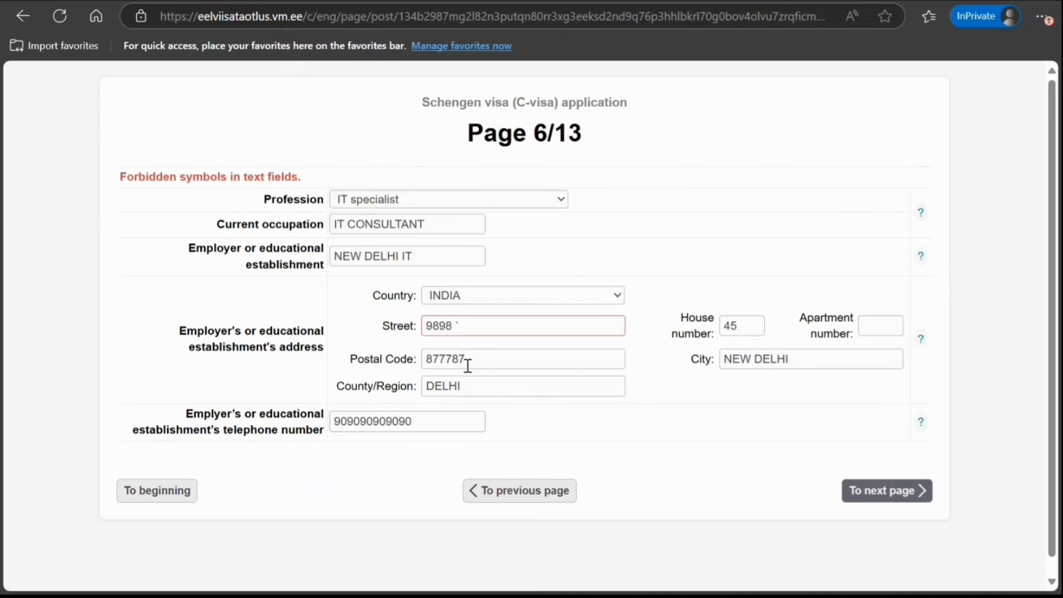
Replace the rejected employer street value with a new street name and resubmit Page 6
{"action": "left_click_drag", "start_coordinate": [456, 326], "coordinate": [393, 324]}
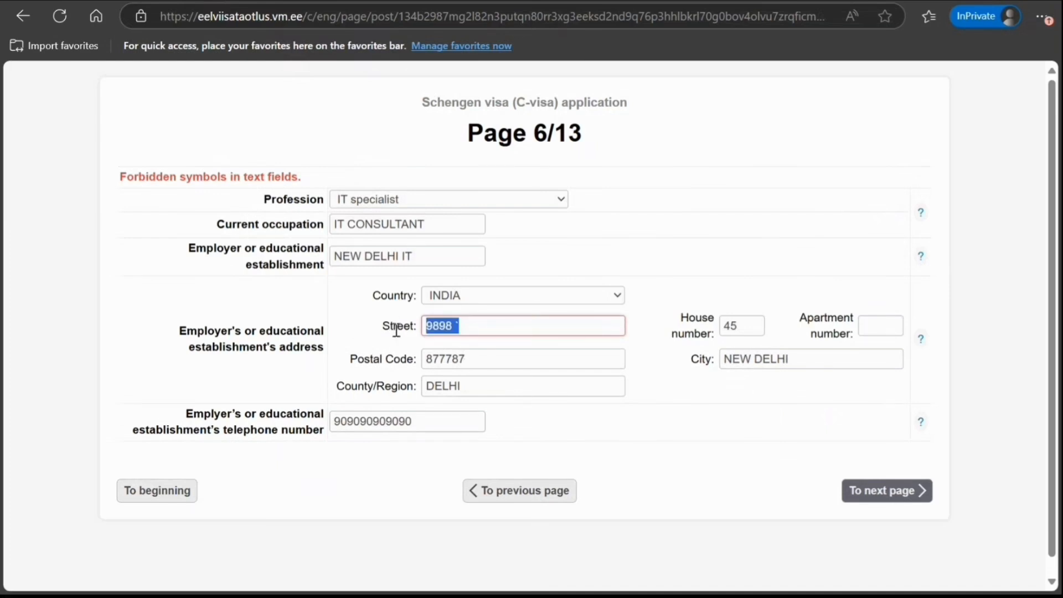
{"action": "type", "text": "HJHJH"}
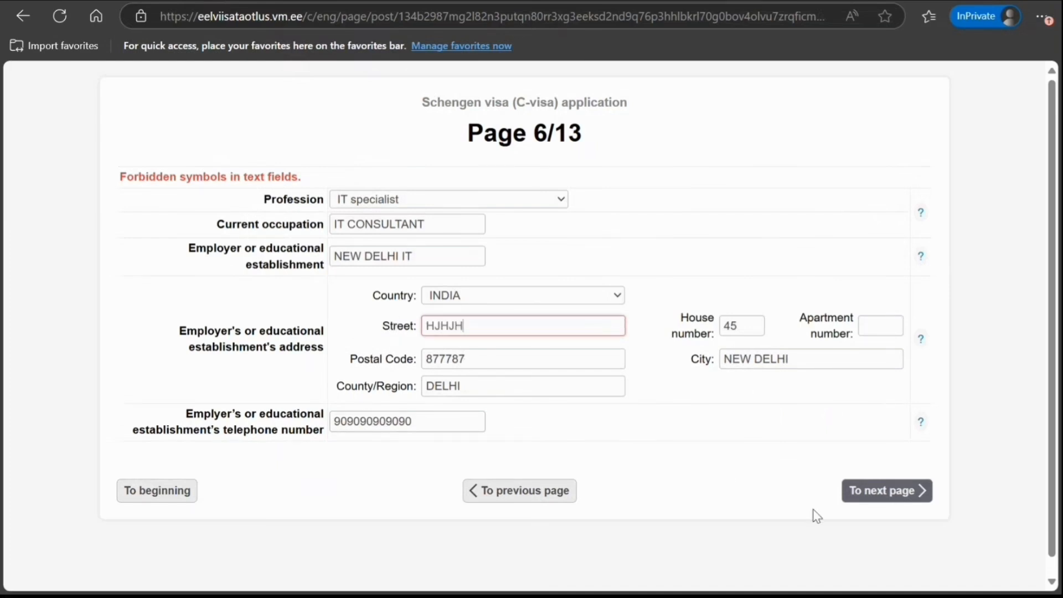
{"action": "left_click", "coordinate": [852, 500]}
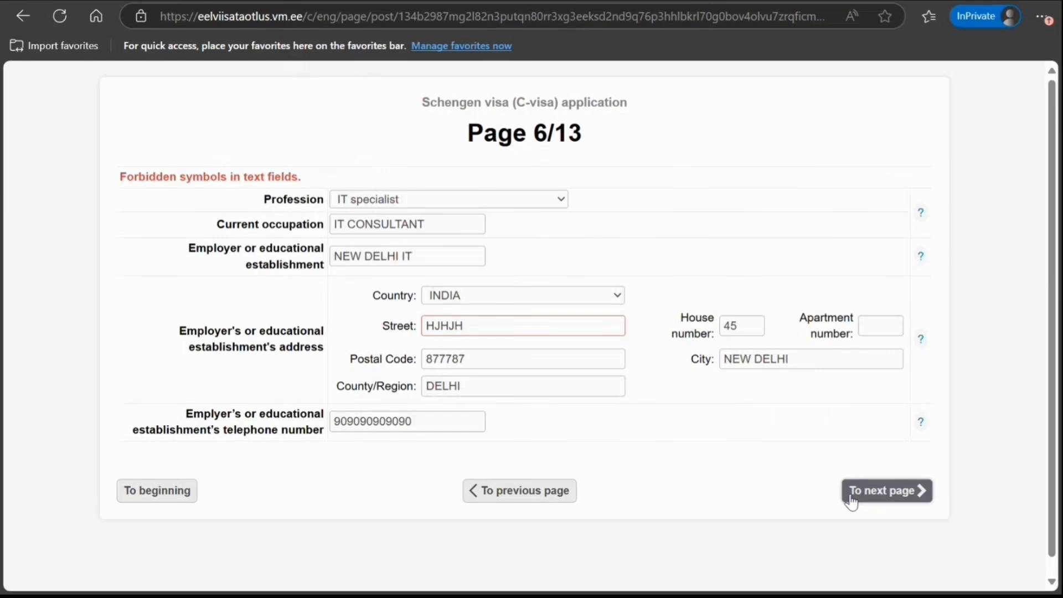
{"action": "scroll", "coordinate": [698, 455], "scroll_direction": "down", "scroll_amount": 1}
{"action": "left_click", "coordinate": [517, 319]}
{"action": "left_click_drag", "start_coordinate": [508, 309], "coordinate": [352, 308]}
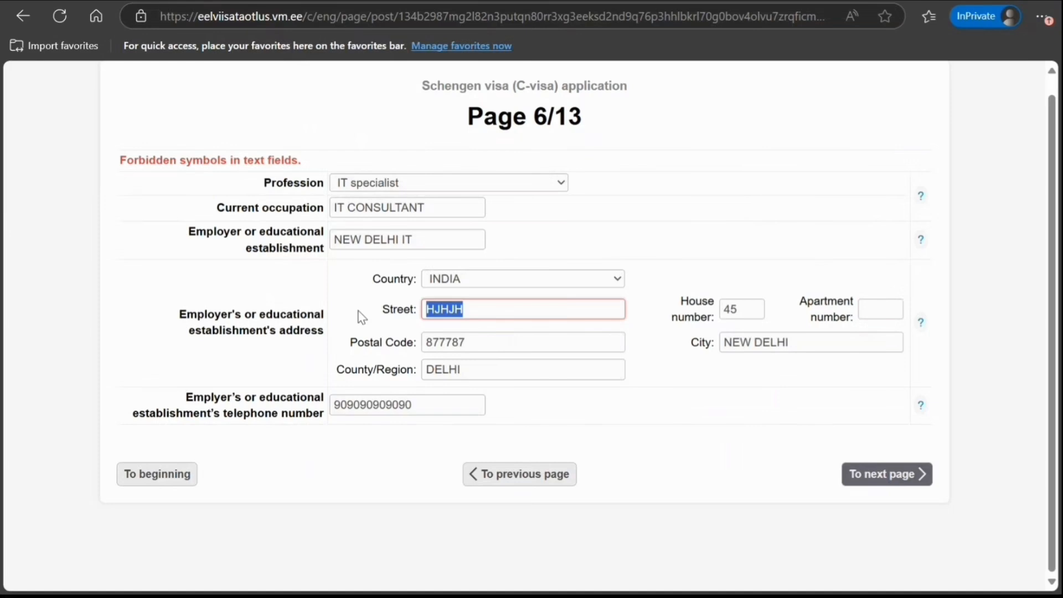
{"action": "type", "text": "HY STREET"}
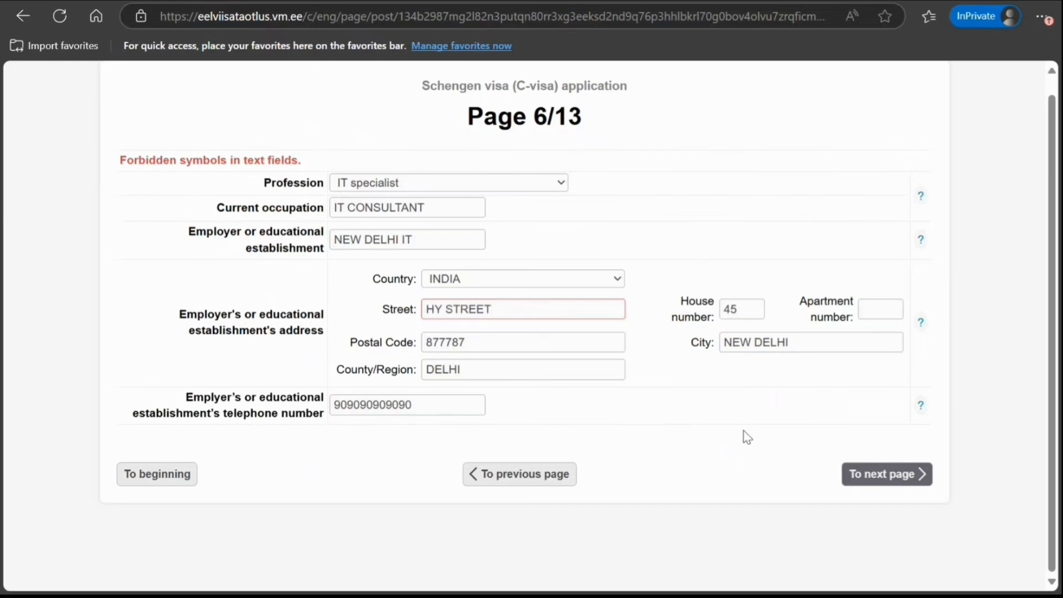
{"action": "left_click", "coordinate": [854, 479]}
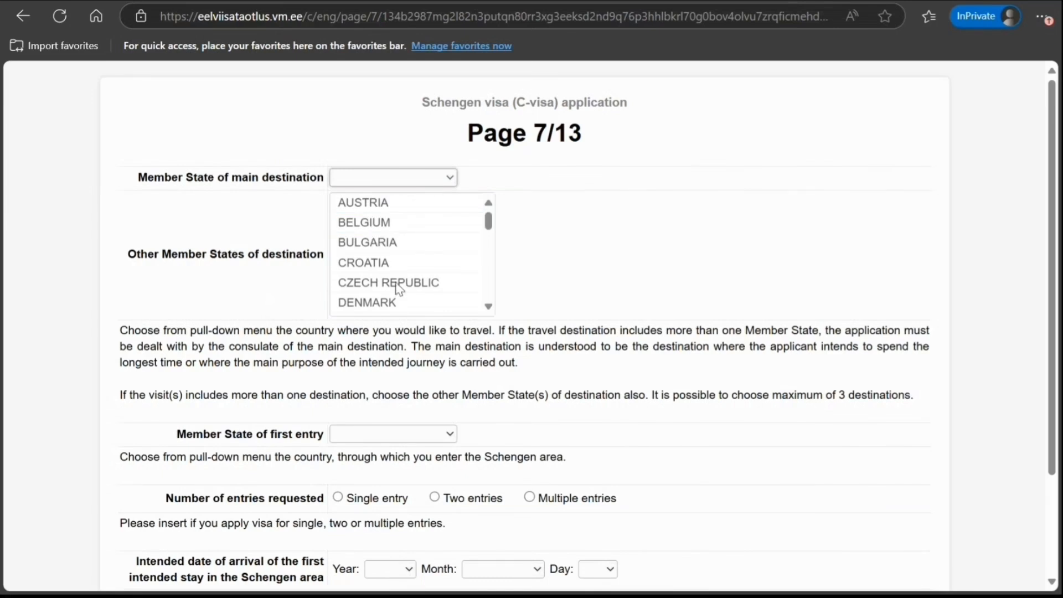
Set ESTONIA as main destination and first entry country, with a single-entry visa
{"action": "key", "text": "e"}
{"action": "left_click", "coordinate": [344, 305]}
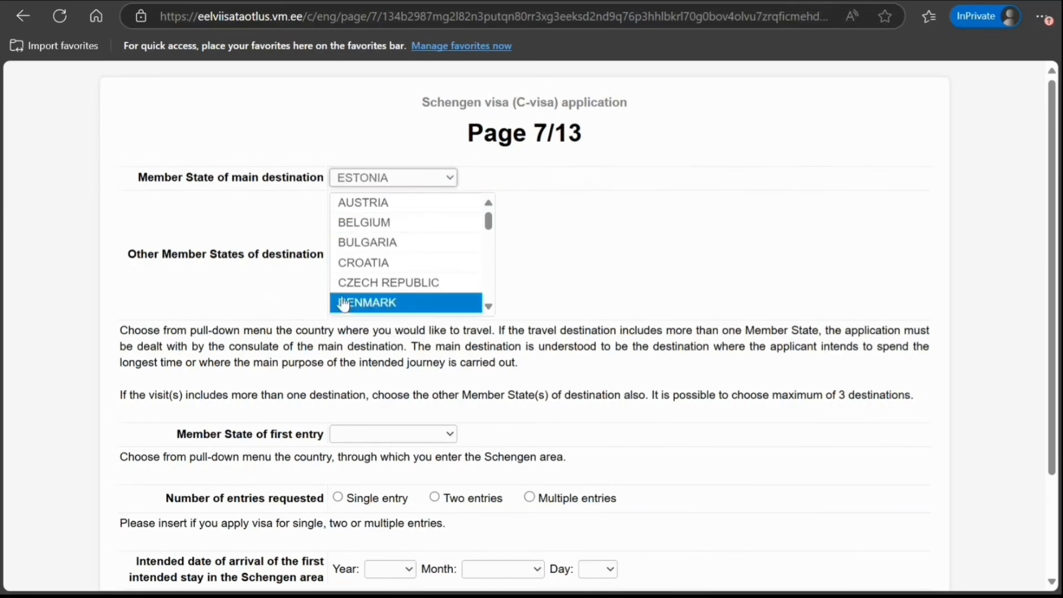
{"action": "left_click", "coordinate": [595, 252]}
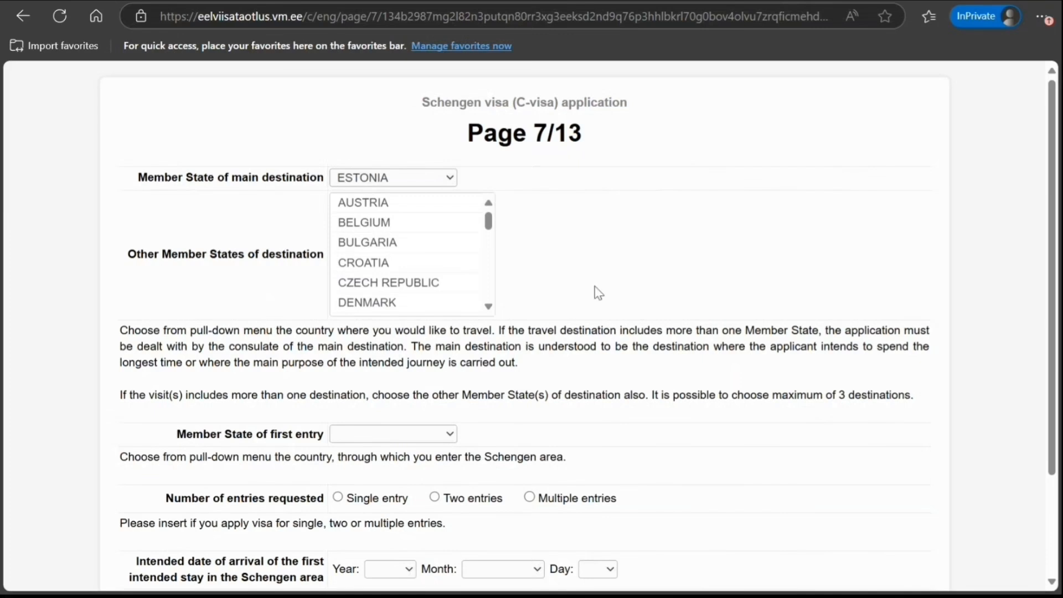
{"action": "scroll", "coordinate": [591, 313], "scroll_direction": "down", "scroll_amount": 2}
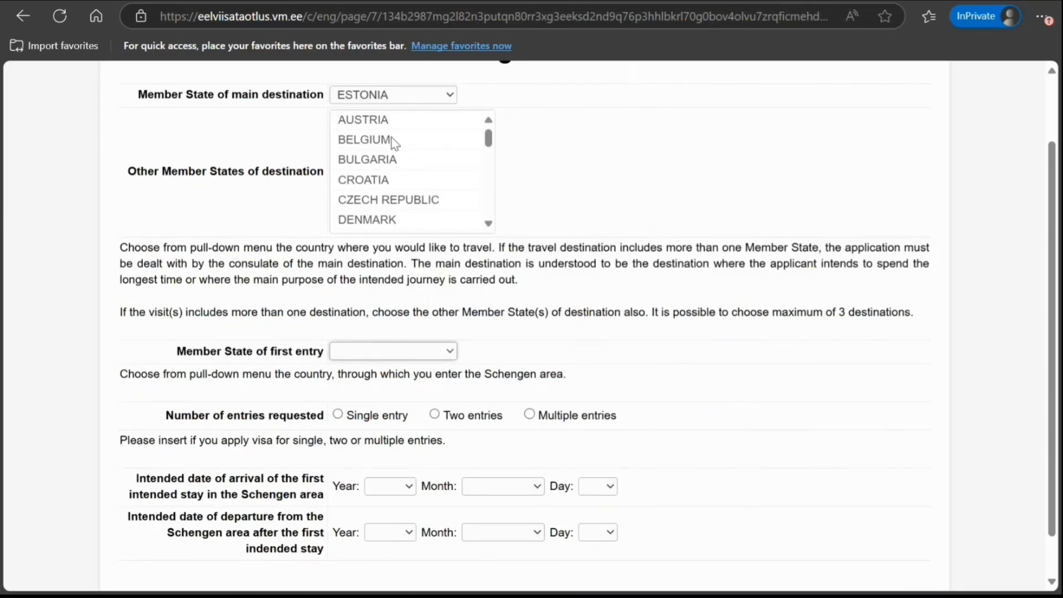
{"action": "left_click", "coordinate": [391, 110]}
{"action": "left_click", "coordinate": [338, 413]}
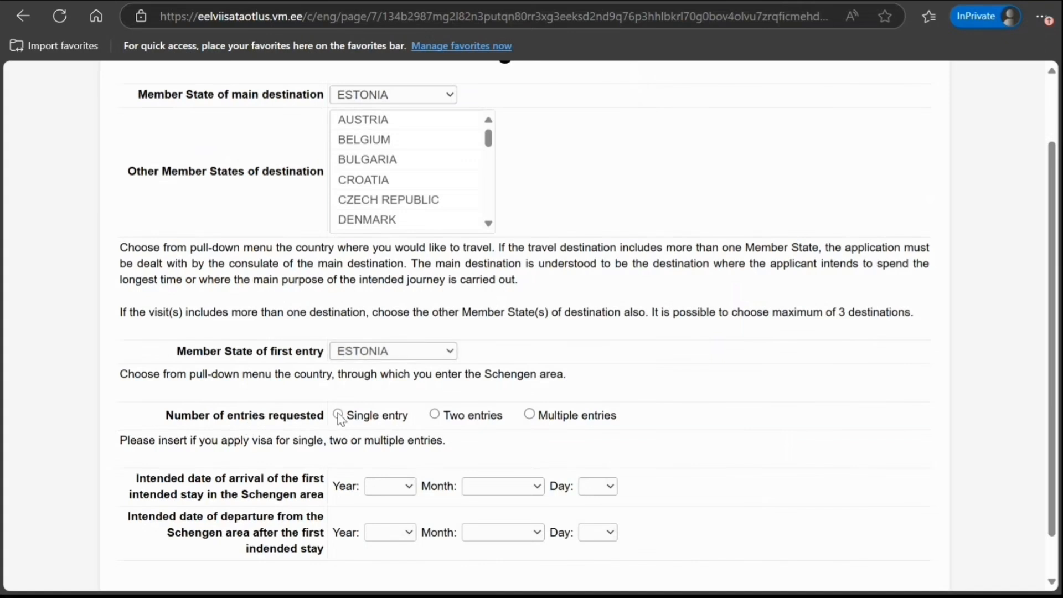
Set arrival 15 July 2025 and departure 31 July 2025, then submit Page 7
{"action": "left_click", "coordinate": [412, 487]}
{"action": "left_click", "coordinate": [401, 530]}
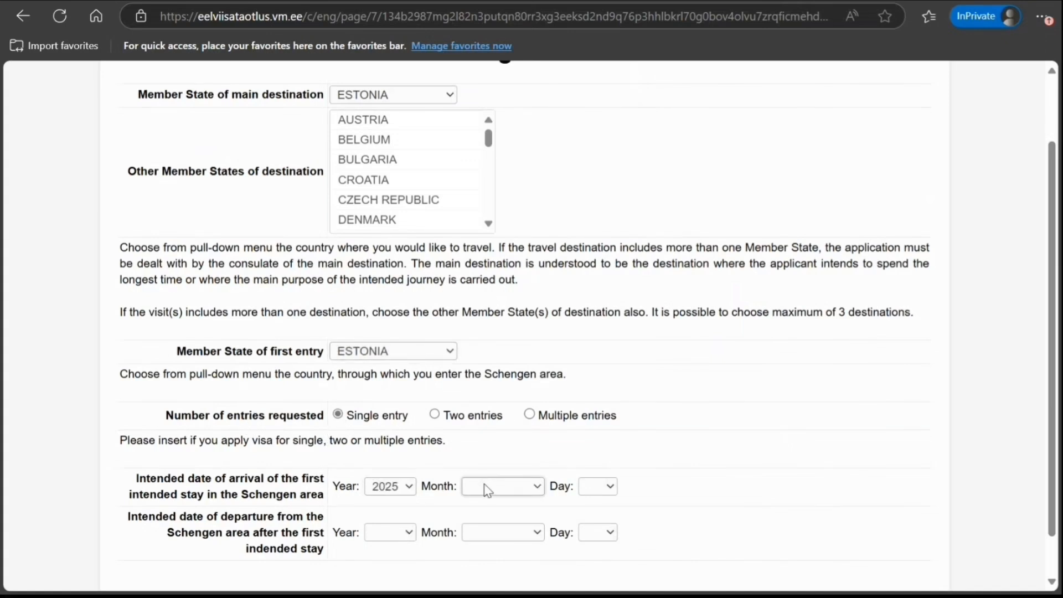
{"action": "left_click", "coordinate": [505, 366]}
{"action": "left_click", "coordinate": [599, 491]}
{"action": "left_click", "coordinate": [597, 533]}
{"action": "left_click", "coordinate": [591, 514]}
{"action": "left_click", "coordinate": [530, 532]}
{"action": "left_click", "coordinate": [485, 469]}
{"action": "left_click", "coordinate": [395, 537]}
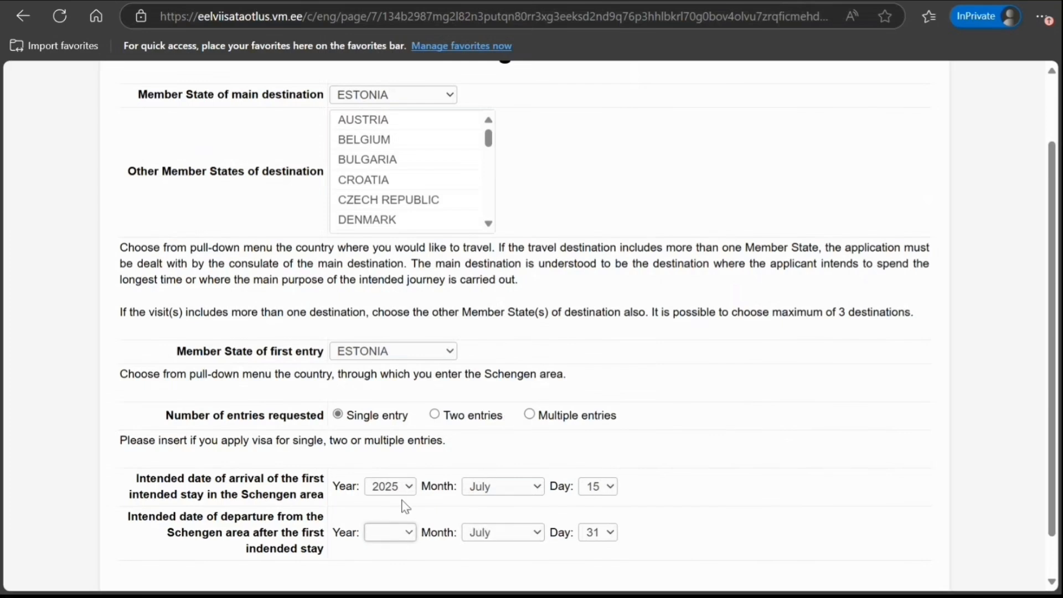
{"action": "left_click", "coordinate": [404, 477]}
{"action": "scroll", "coordinate": [692, 476], "scroll_direction": "down", "scroll_amount": 1}
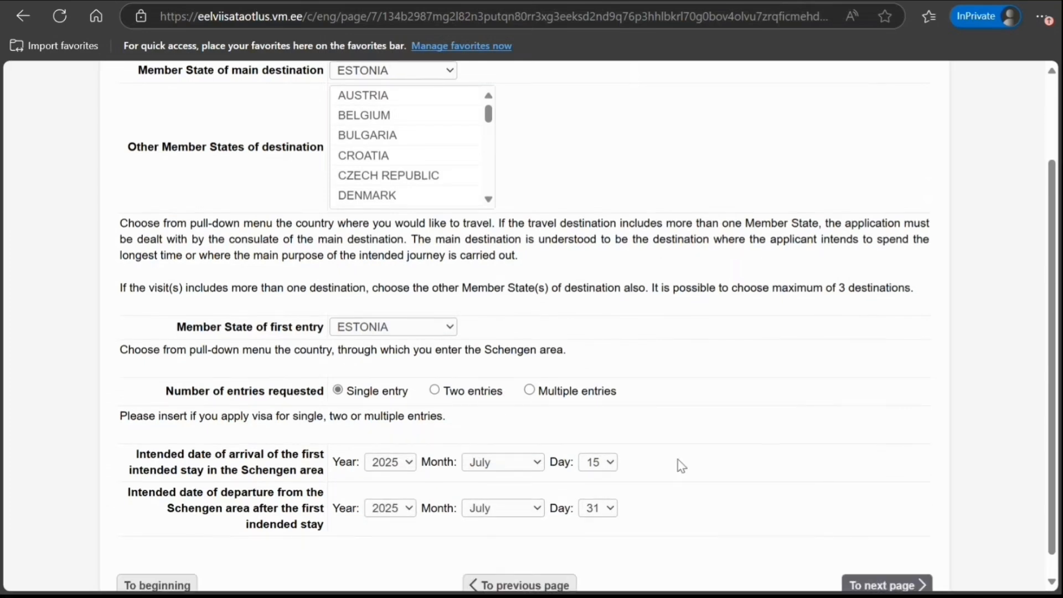
{"action": "scroll", "coordinate": [681, 465], "scroll_direction": "down", "scroll_amount": 1}
{"action": "left_click", "coordinate": [867, 563]}
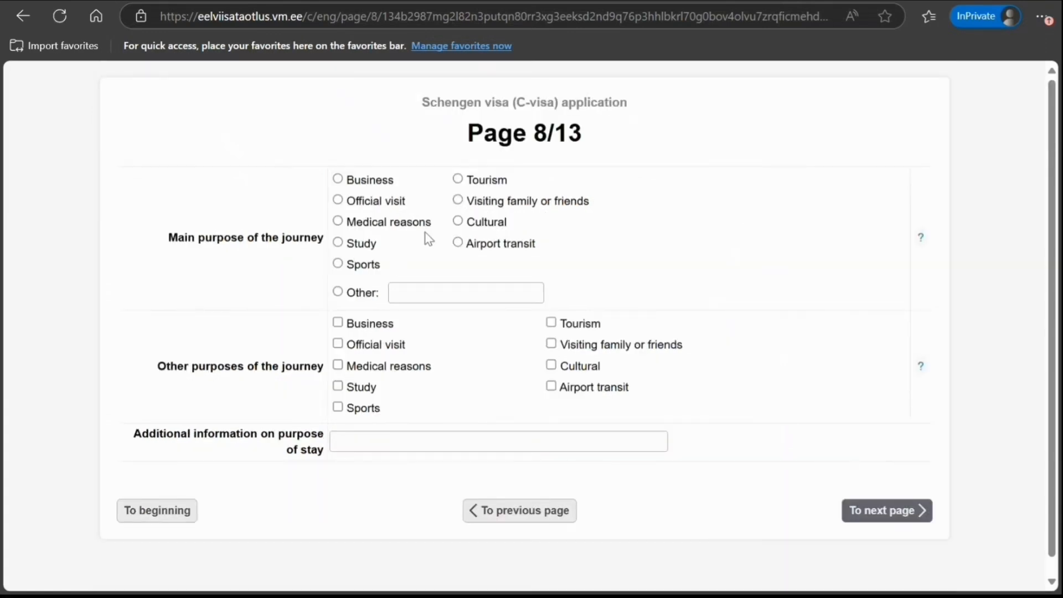
Choose Tourism as the main journey purpose and submit Page 8
{"action": "left_click", "coordinate": [458, 179]}
{"action": "left_click", "coordinate": [384, 439]}
{"action": "left_click", "coordinate": [852, 518]}
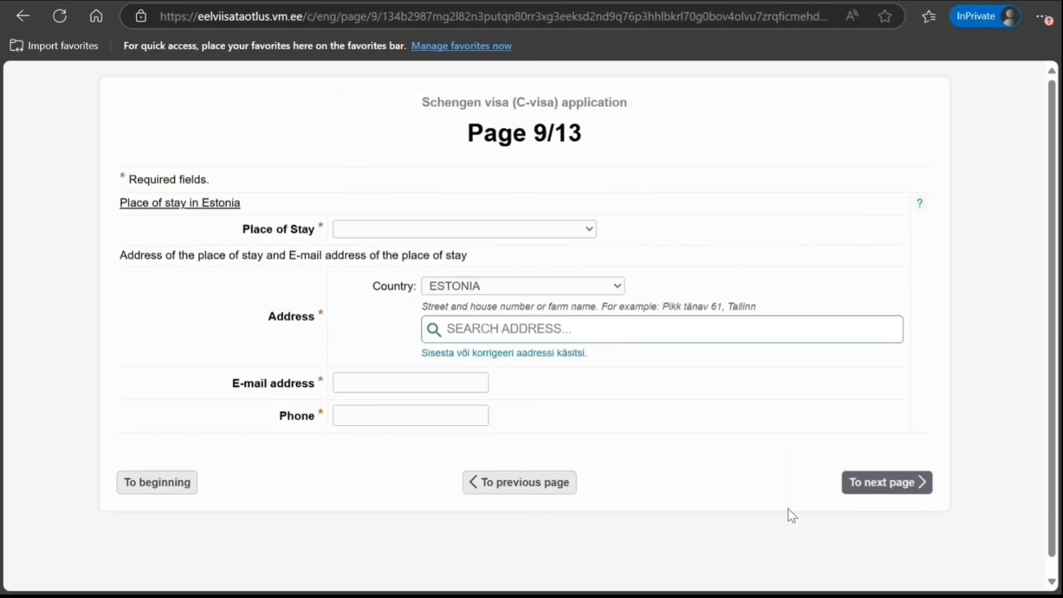
Choose hotel accommodation as the place of stay, named ESTONIA HOTEL
{"action": "left_click", "coordinate": [470, 231]}
{"action": "left_click", "coordinate": [441, 294]}
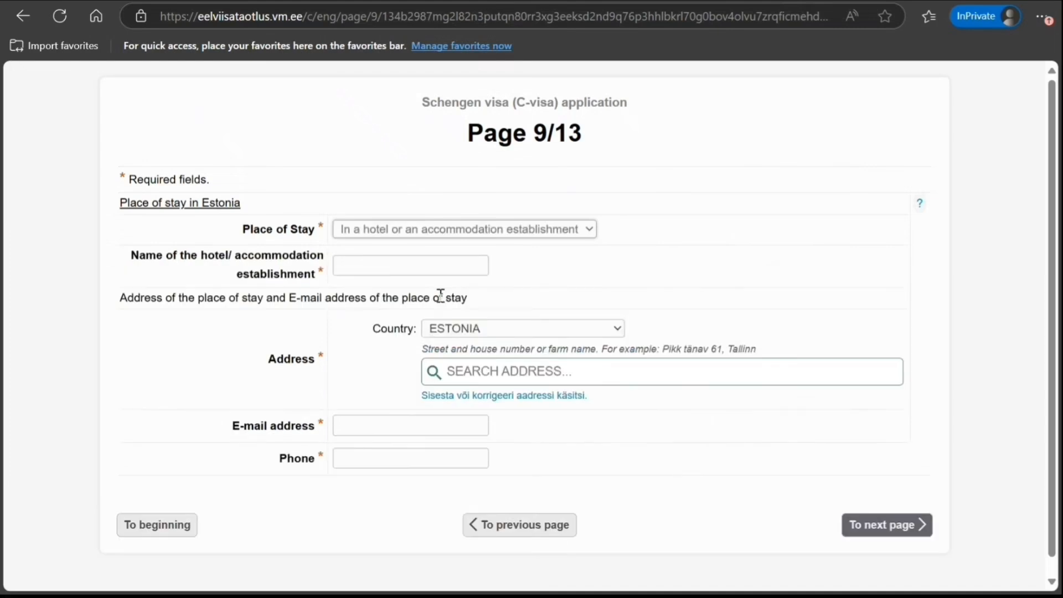
{"action": "left_click", "coordinate": [415, 264]}
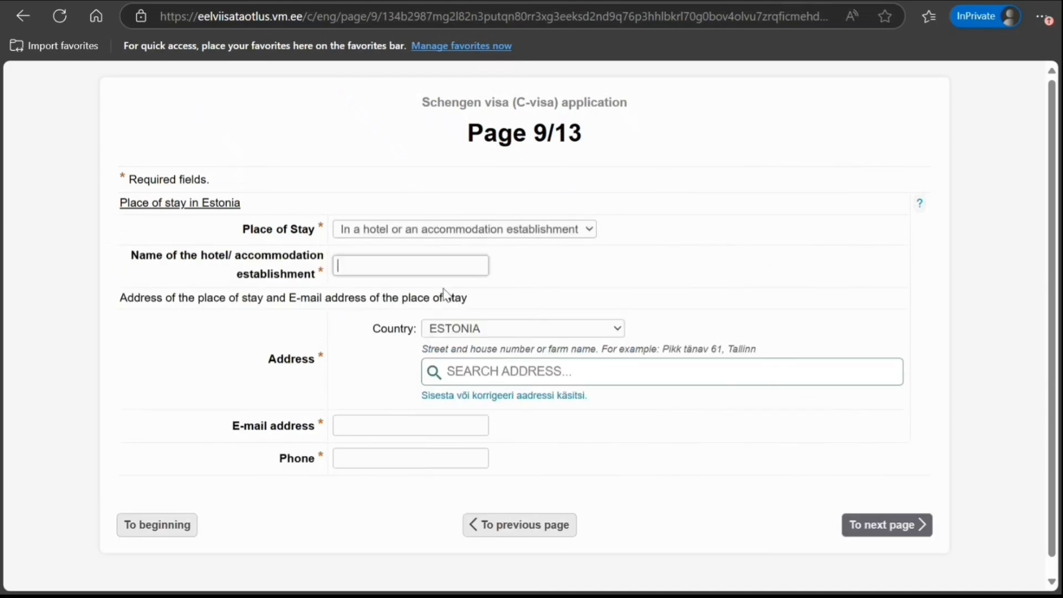
{"action": "type", "text": "ESTONIA HOTEL"}
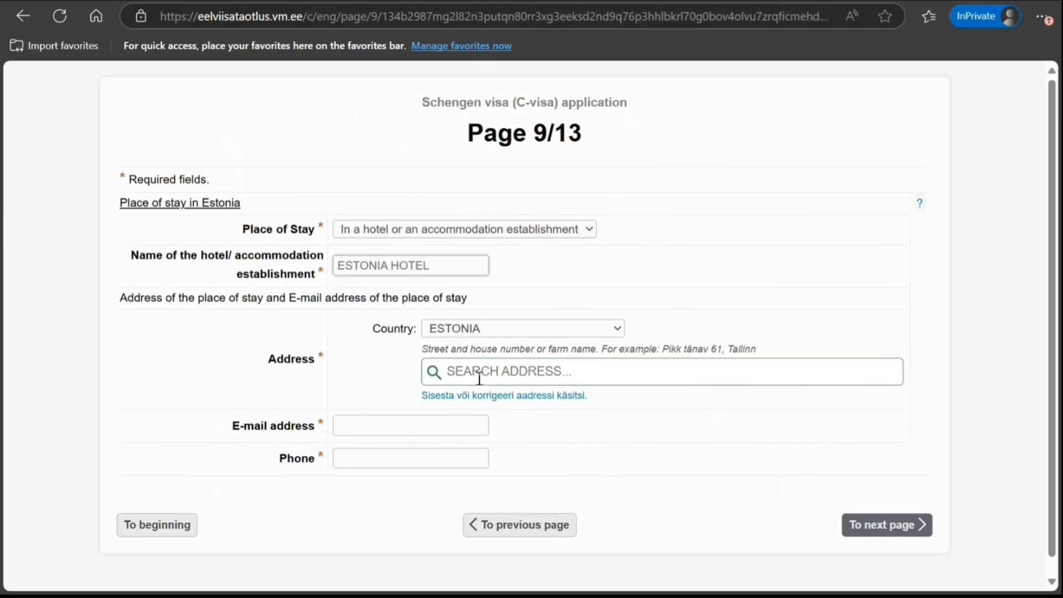
Enter the stay address manually: street, house and apartment numbers, postal code and city
{"action": "left_click", "coordinate": [483, 396]}
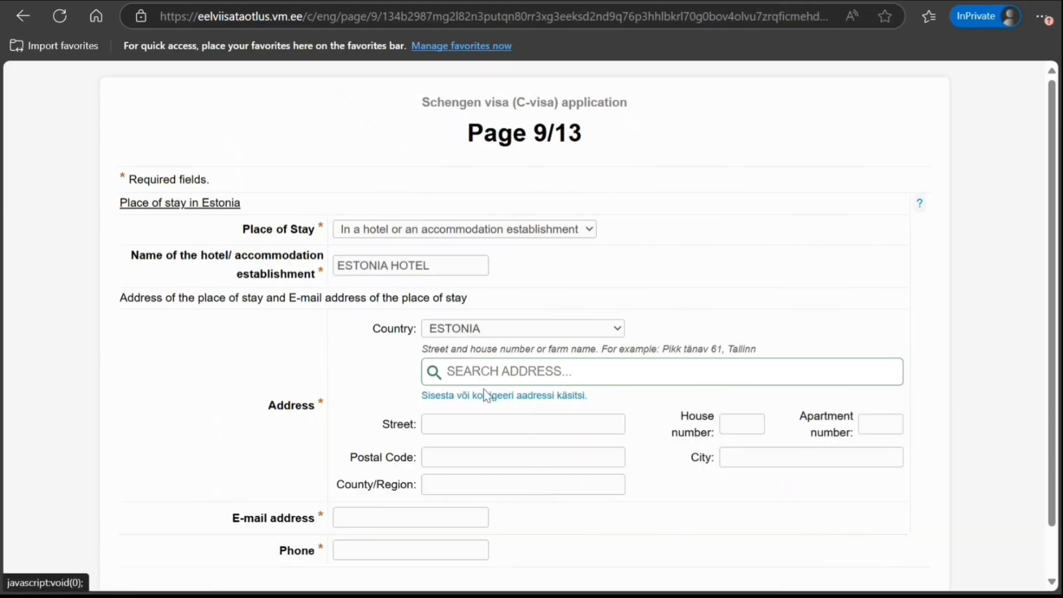
{"action": "left_click", "coordinate": [502, 425]}
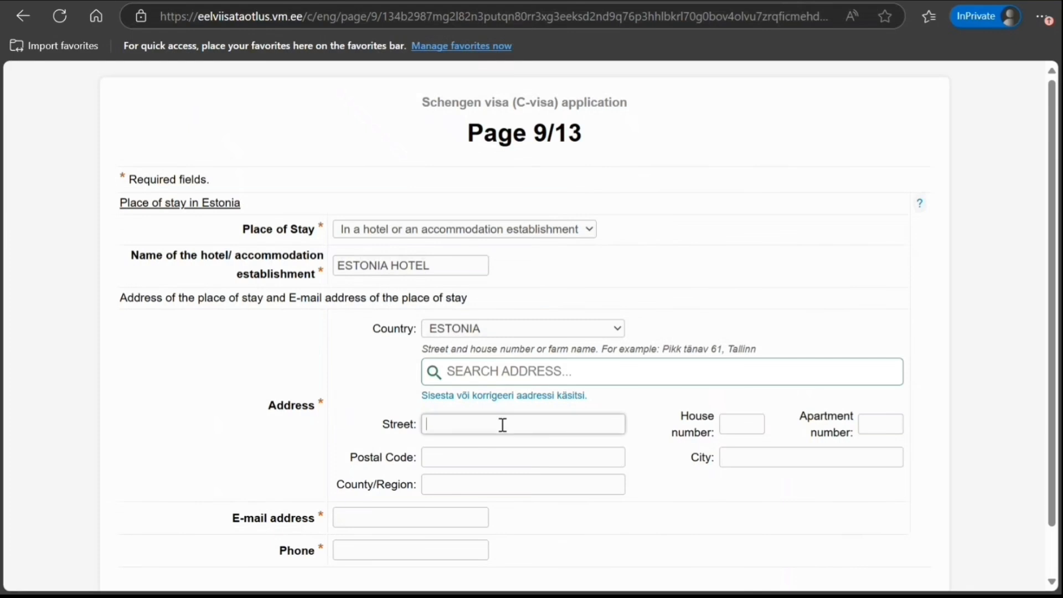
{"action": "type", "text": "GHGHGHG"}
{"action": "key", "text": "Tab"}
{"action": "type", "text": "65"}
{"action": "key", "text": "Tab"}
{"action": "type", "text": "4545"}
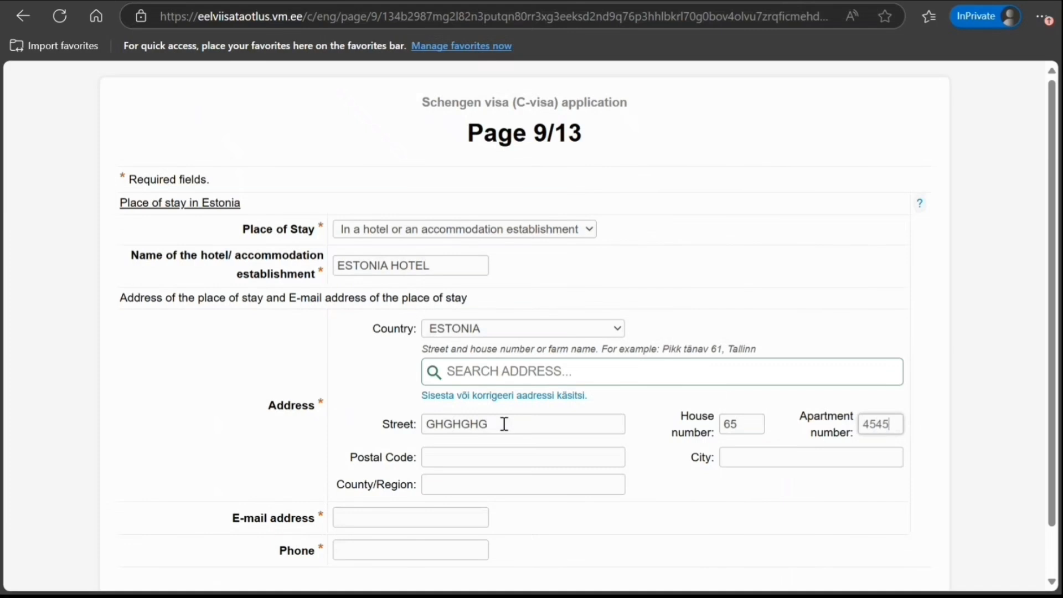
{"action": "left_click", "coordinate": [499, 457]}
{"action": "type", "text": "90909"}
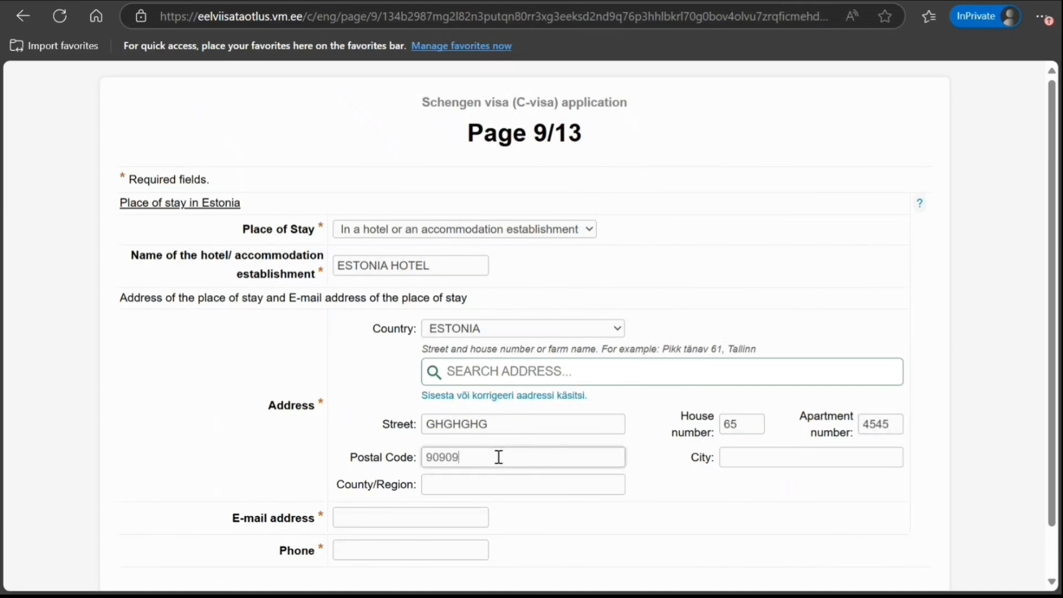
{"action": "key", "text": "Tab"}
{"action": "type", "text": "FGFGFGFG"}
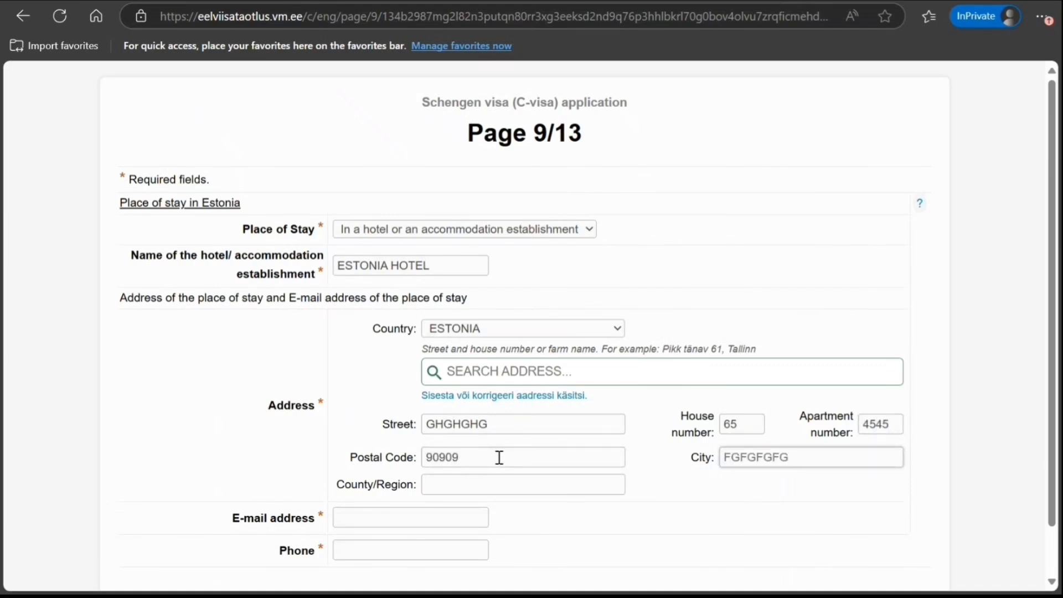
Add the accommodation's e-mail address and phone number, then submit Page 9
{"action": "scroll", "coordinate": [499, 457], "scroll_direction": "down", "scroll_amount": 1}
{"action": "left_click", "coordinate": [399, 471]}
{"action": "type", "text": "GHGHGHG#"}
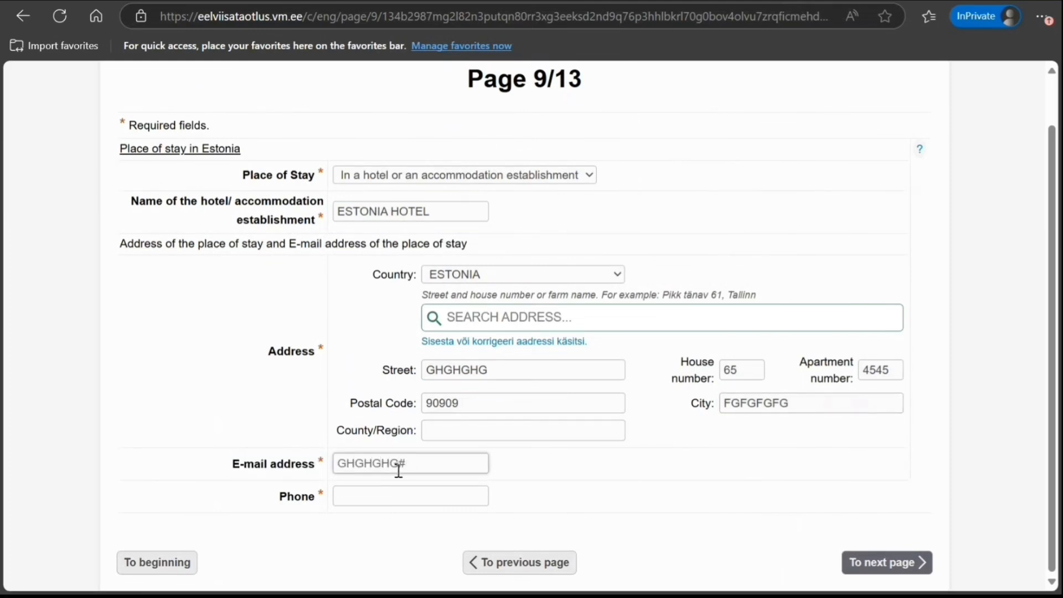
{"action": "key", "text": "BackSpace"}
{"action": "type", "text": "@DFDFDF.COM"}
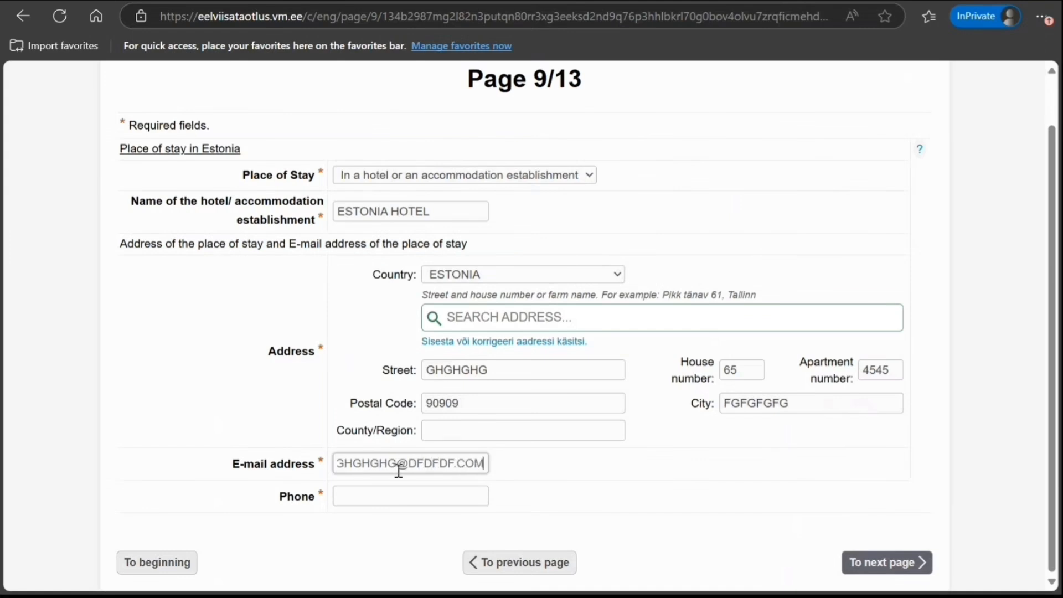
{"action": "key", "text": "Tab"}
{"action": "type", "text": "78787878787878"}
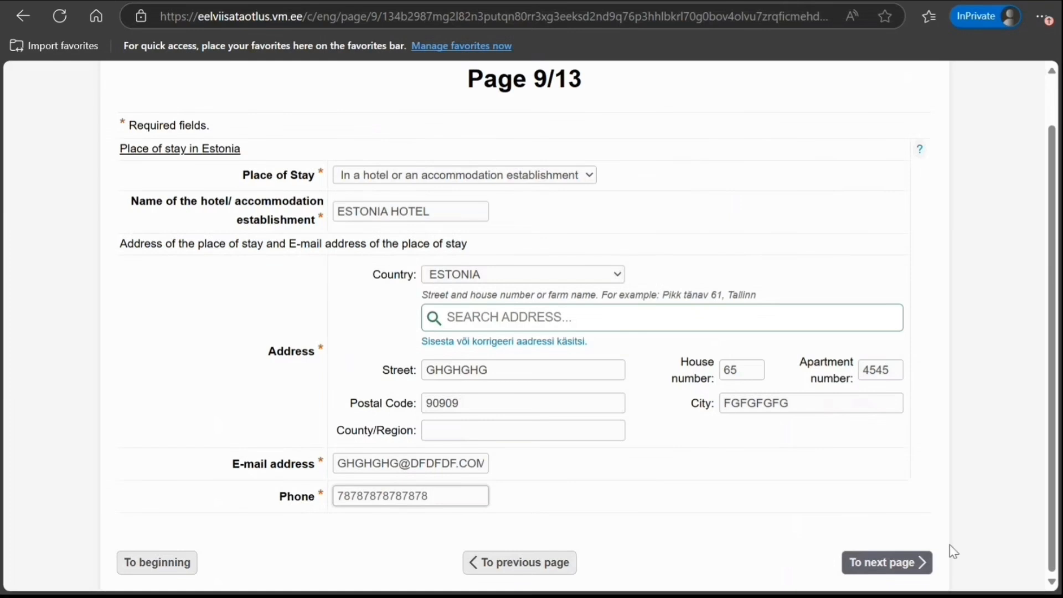
{"action": "left_click", "coordinate": [851, 567]}
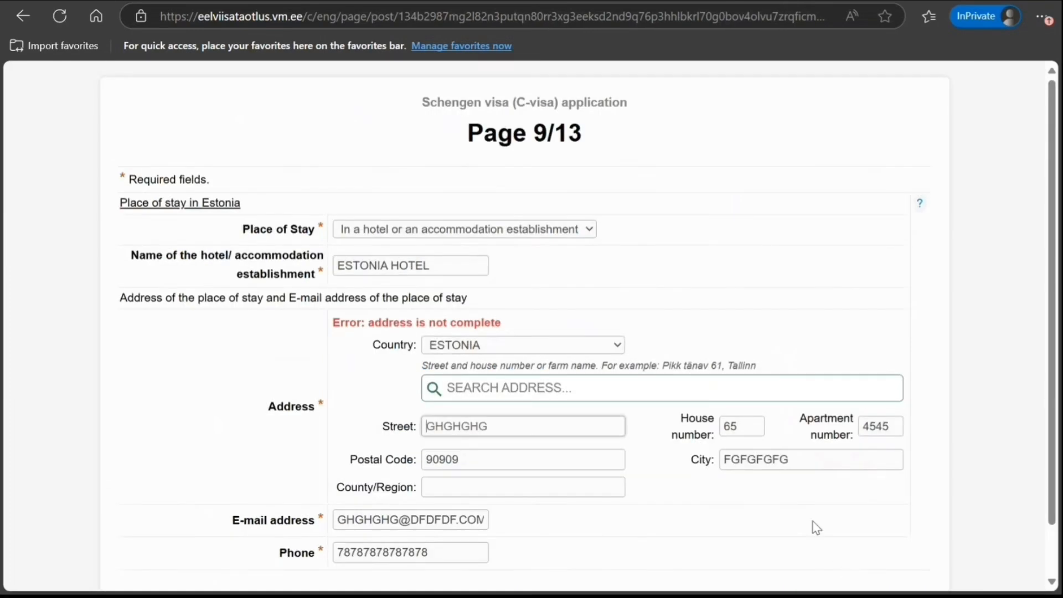
Fill the stay address's County/Region field with a region name instead of digits
{"action": "scroll", "coordinate": [707, 418], "scroll_direction": "down", "scroll_amount": 2}
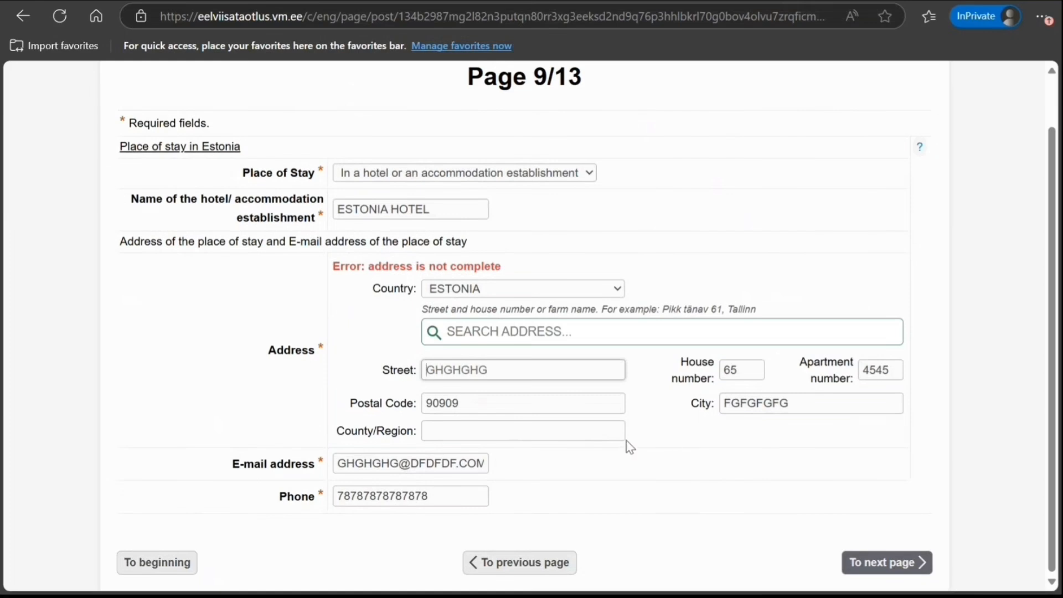
{"action": "left_click", "coordinate": [615, 435]}
{"action": "type", "text": "898989"}
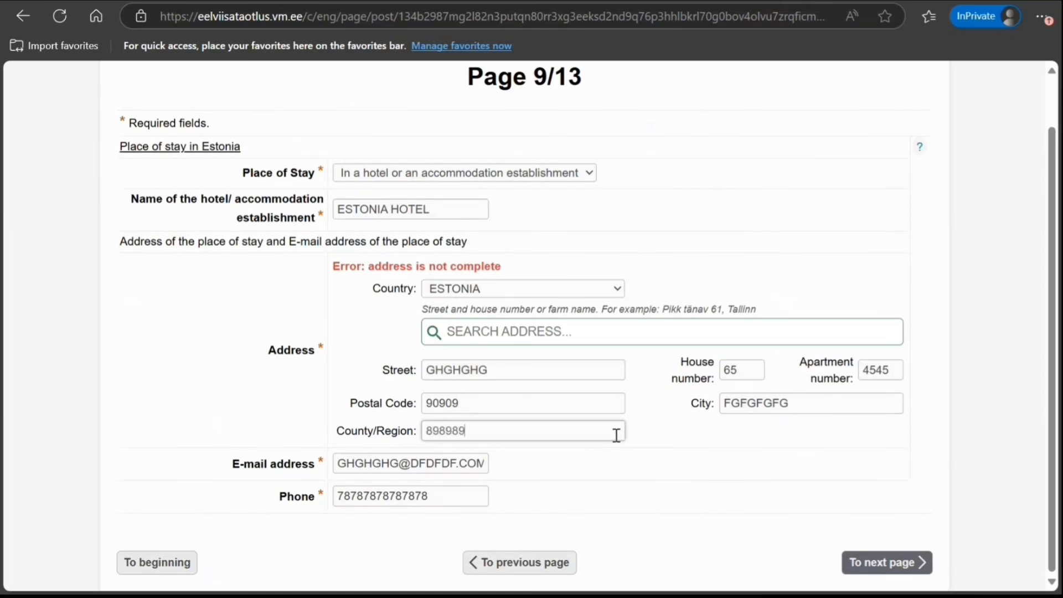
{"action": "key", "text": "BackSpace"}
{"action": "key", "text": "BackSpace"}
{"action": "key", "text": "BackSpace"}
{"action": "key", "text": "BackSpace"}
{"action": "type", "text": "JKJKJJ"}
Mark costs as paid by the applicant via cash, traveller's cheques, credit card, prepaid accommodation and transport
{"action": "left_click", "coordinate": [849, 564]}
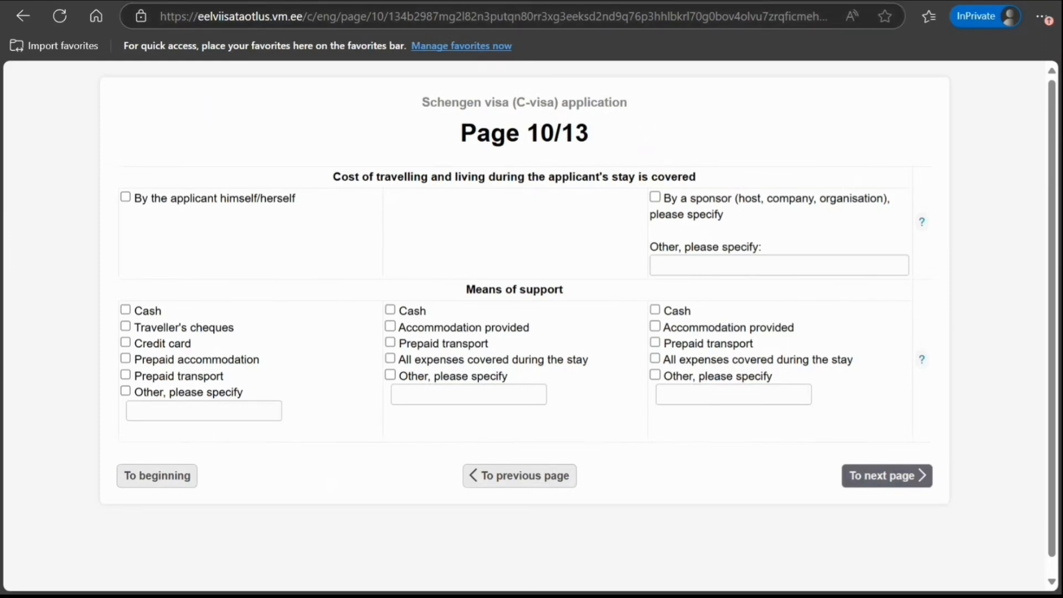
{"action": "left_click", "coordinate": [126, 198]}
{"action": "left_click", "coordinate": [126, 309]}
{"action": "left_click", "coordinate": [126, 326]}
{"action": "left_click", "coordinate": [125, 343]}
{"action": "left_click", "coordinate": [125, 358]}
{"action": "left_click", "coordinate": [125, 376]}
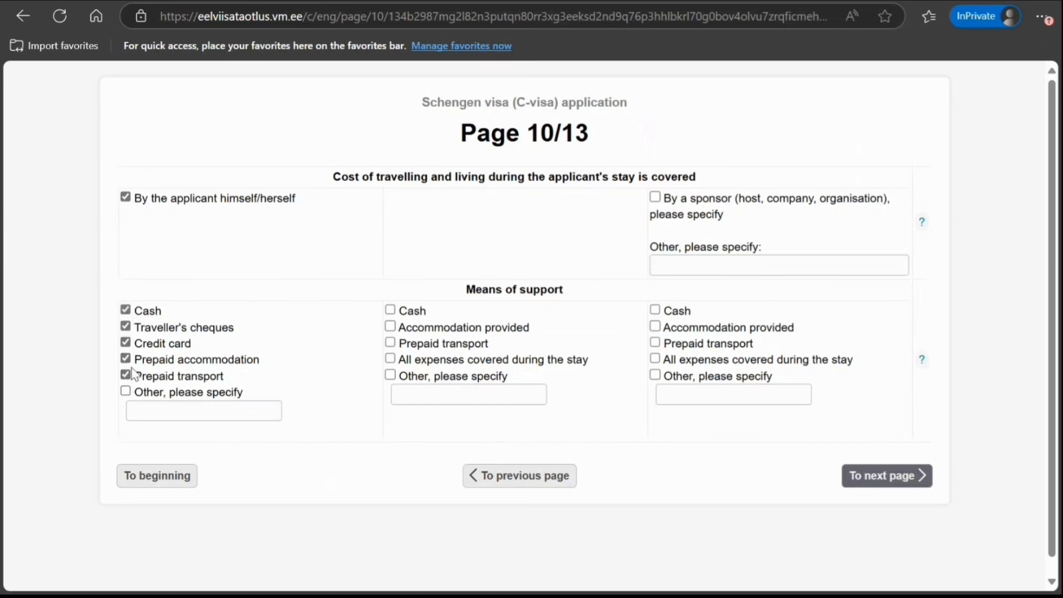
{"action": "scroll", "coordinate": [792, 504], "scroll_direction": "down", "scroll_amount": 1}
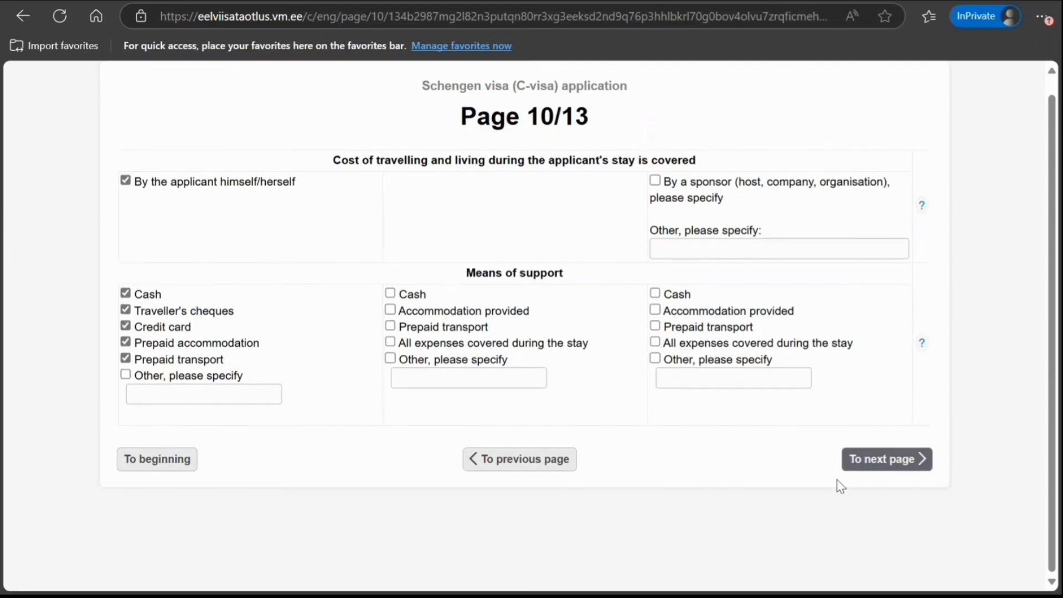
{"action": "left_click", "coordinate": [850, 466]}
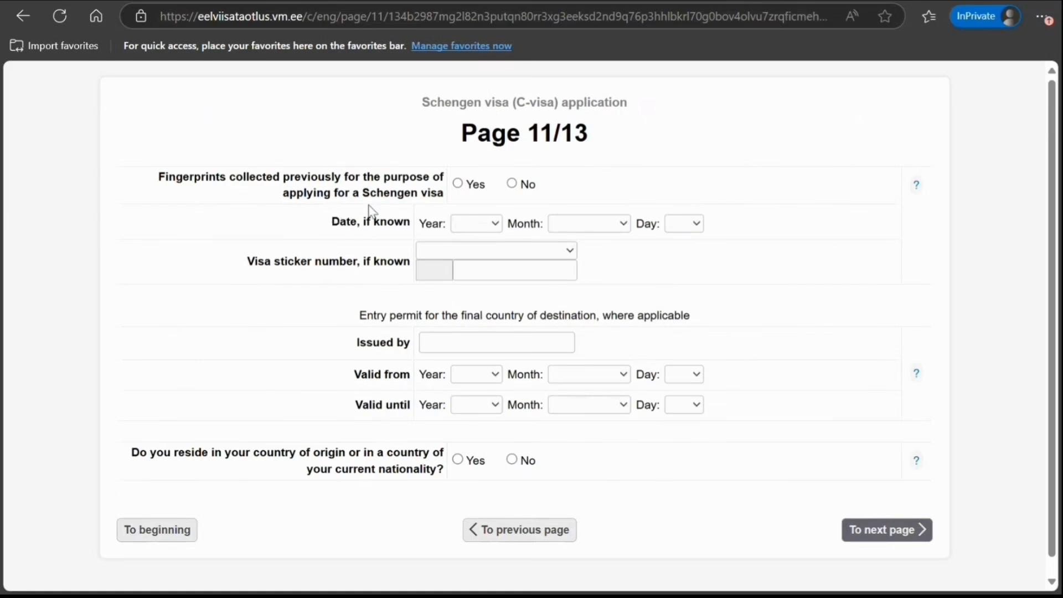
Answer No to previously collected fingerprints and Yes to residing in the country of origin
{"action": "left_click", "coordinate": [512, 184]}
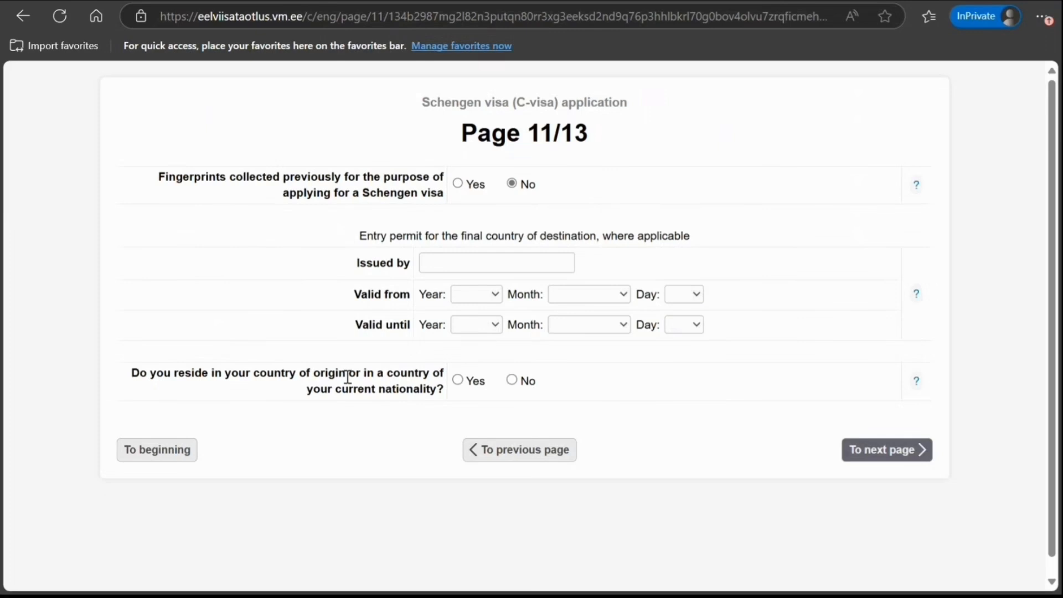
{"action": "left_click", "coordinate": [457, 380]}
Set the home country to INDIA and enter the street and house number
{"action": "left_click", "coordinate": [857, 459]}
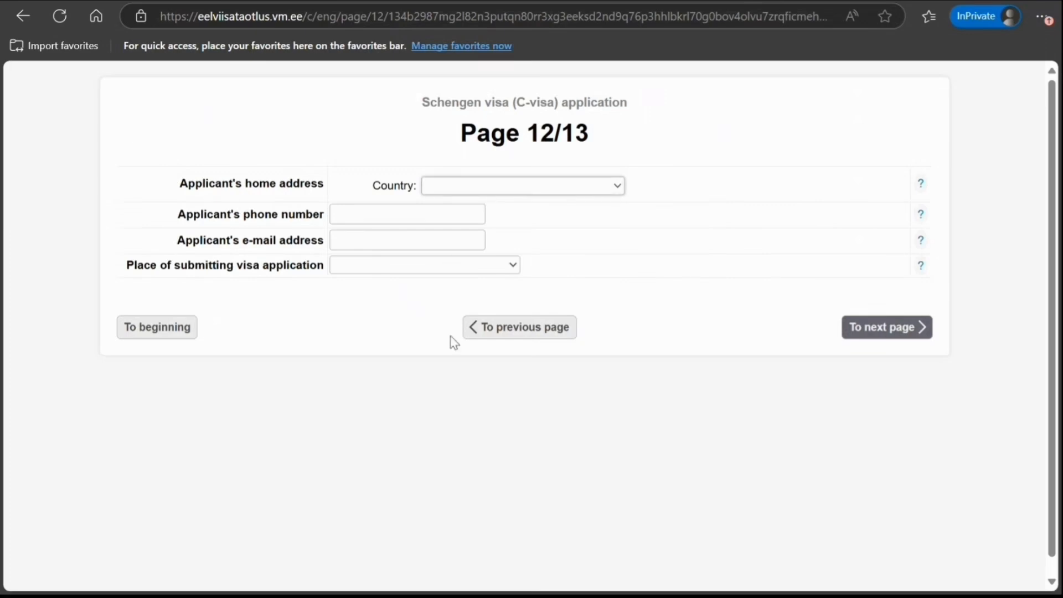
{"action": "type", "text": "indo"}
{"action": "left_click", "coordinate": [476, 567]}
{"action": "left_click", "coordinate": [461, 222]}
{"action": "type", "text": "GHGHHG"}
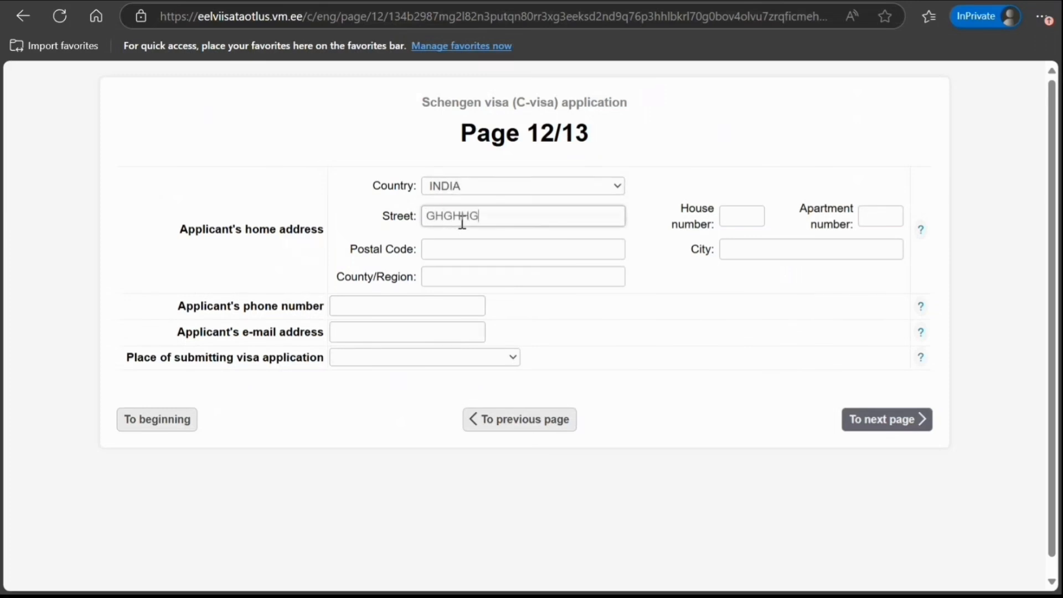
{"action": "type", "text": " STREET"}
{"action": "left_click", "coordinate": [744, 225]}
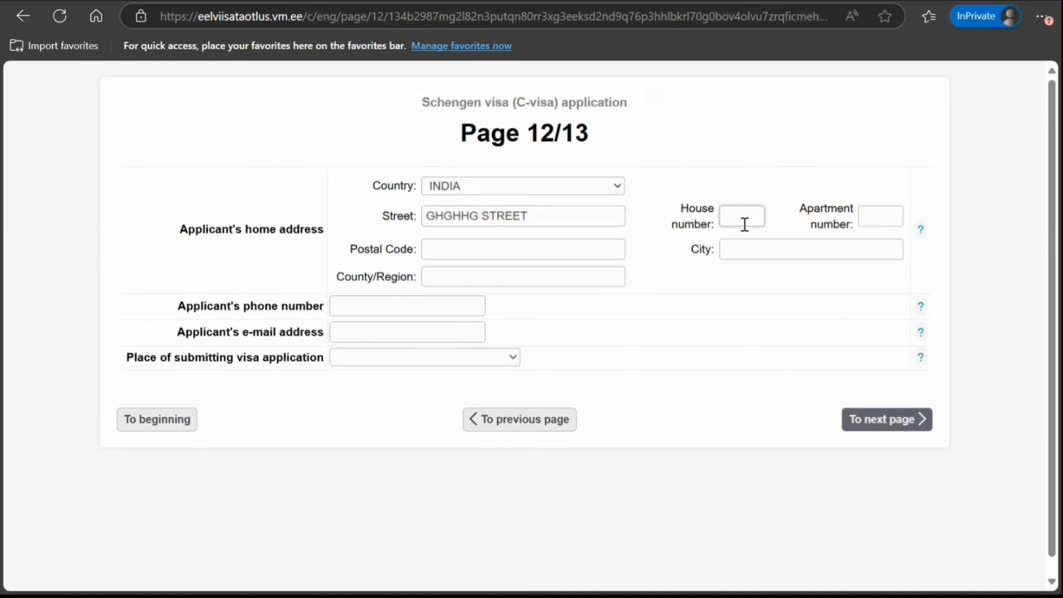
{"action": "type", "text": "89"}
Fill in the home postal code, city, county, phone number and e-mail address
{"action": "left_click", "coordinate": [545, 244]}
{"action": "type", "text": "8989898"}
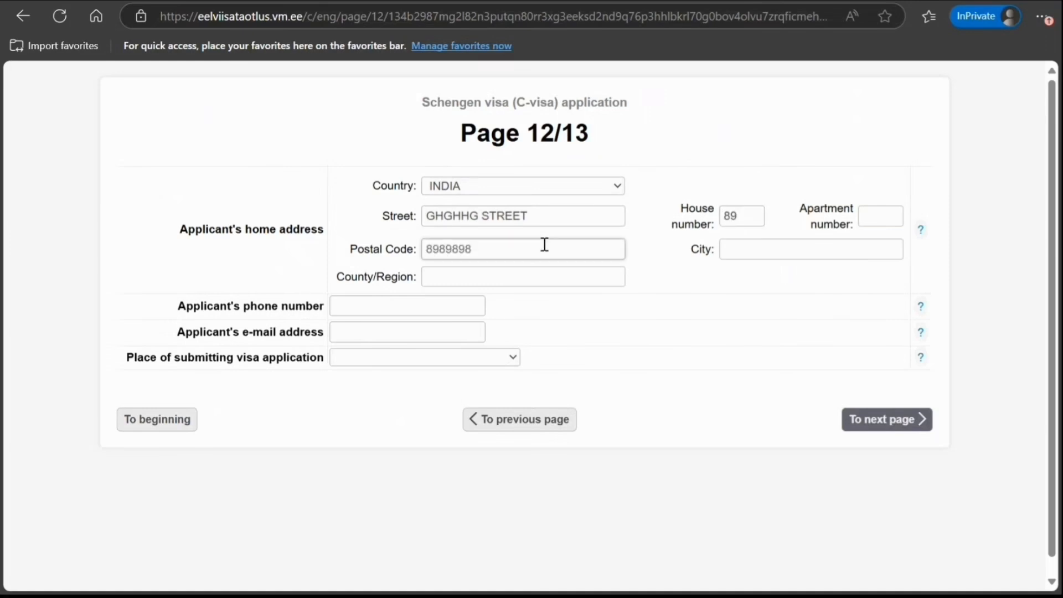
{"action": "left_click", "coordinate": [730, 248]}
{"action": "type", "text": "NEW D"}
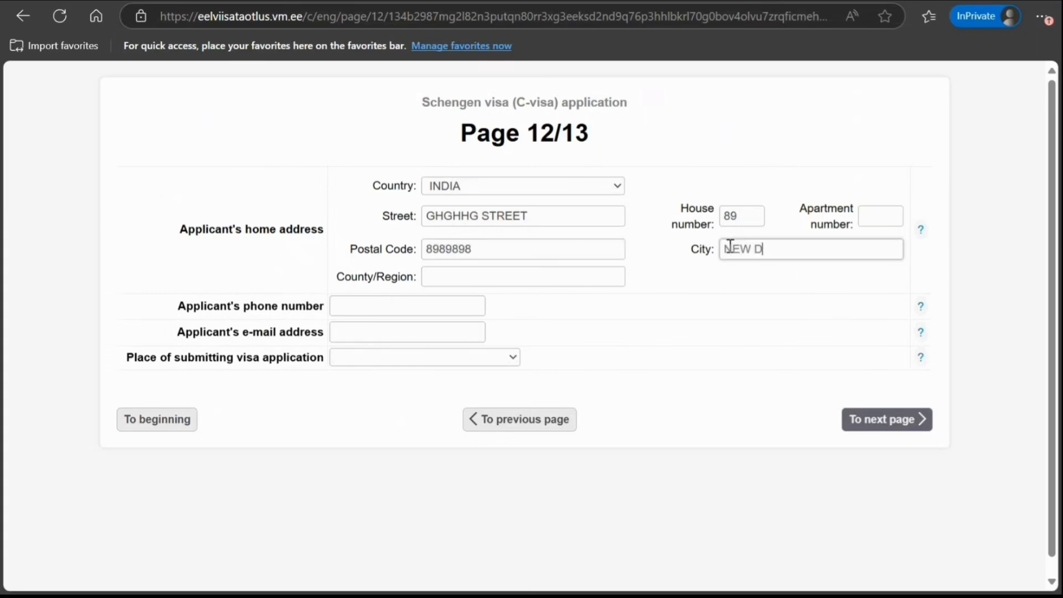
{"action": "type", "text": "ELHI"}
{"action": "key", "text": "Tab"}
{"action": "type", "text": "GHHGHGH"}
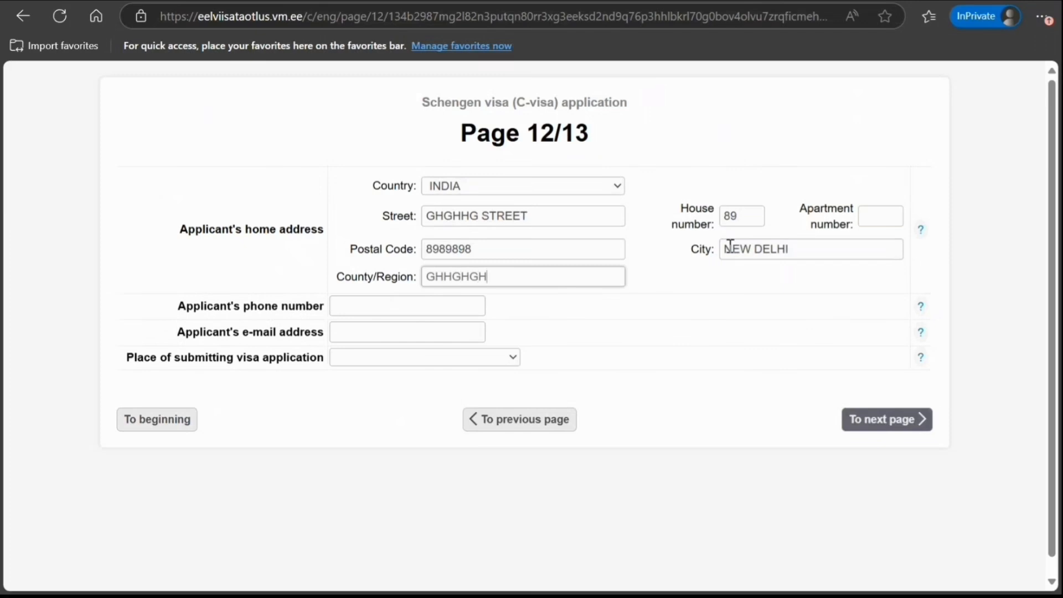
{"action": "left_click", "coordinate": [404, 302]}
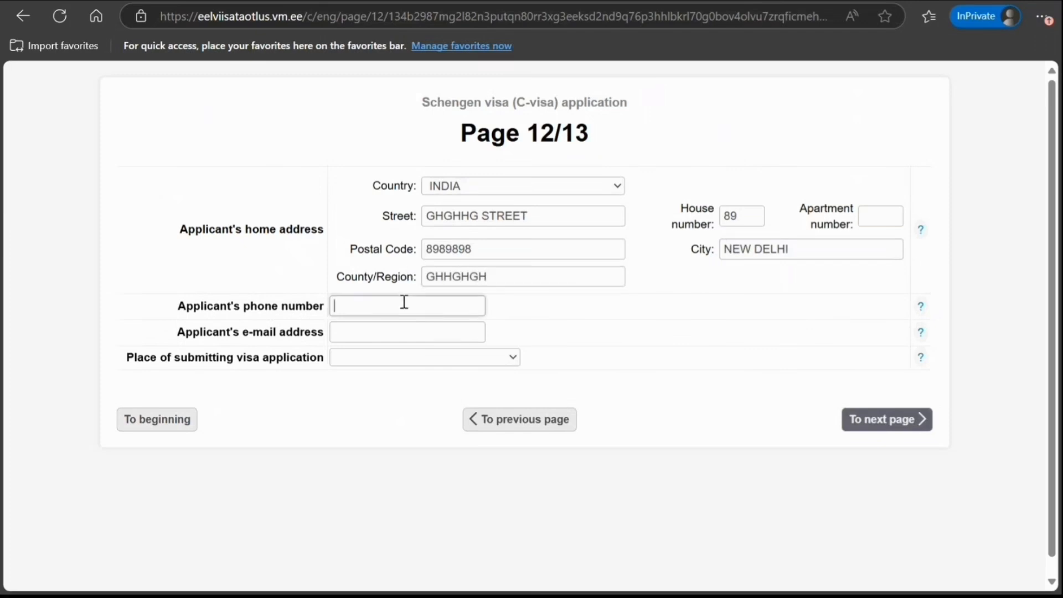
{"action": "key", "text": "Tab"}
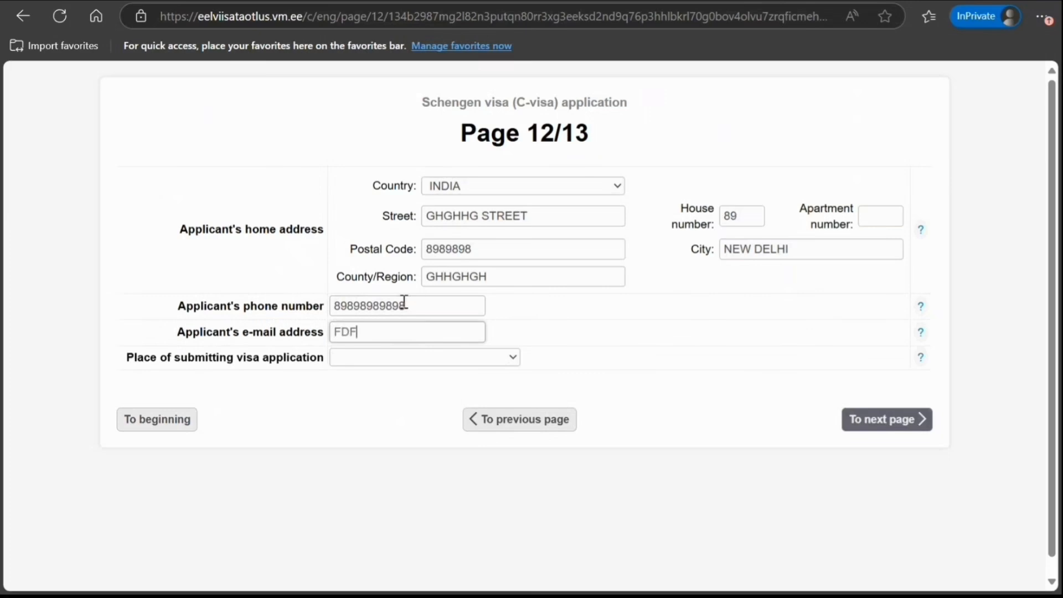
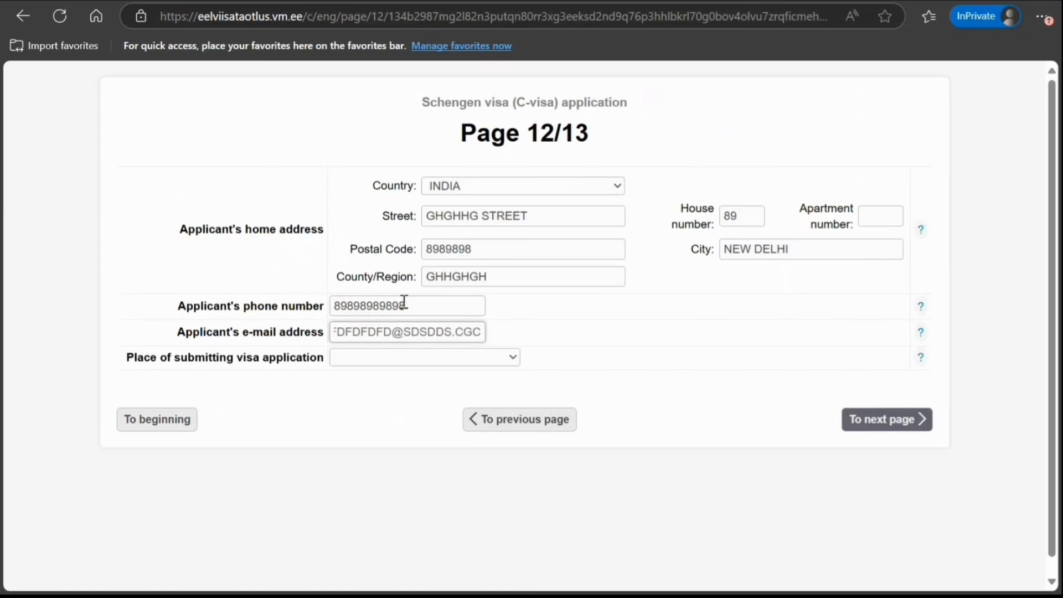
{"action": "key", "text": "Tab"}
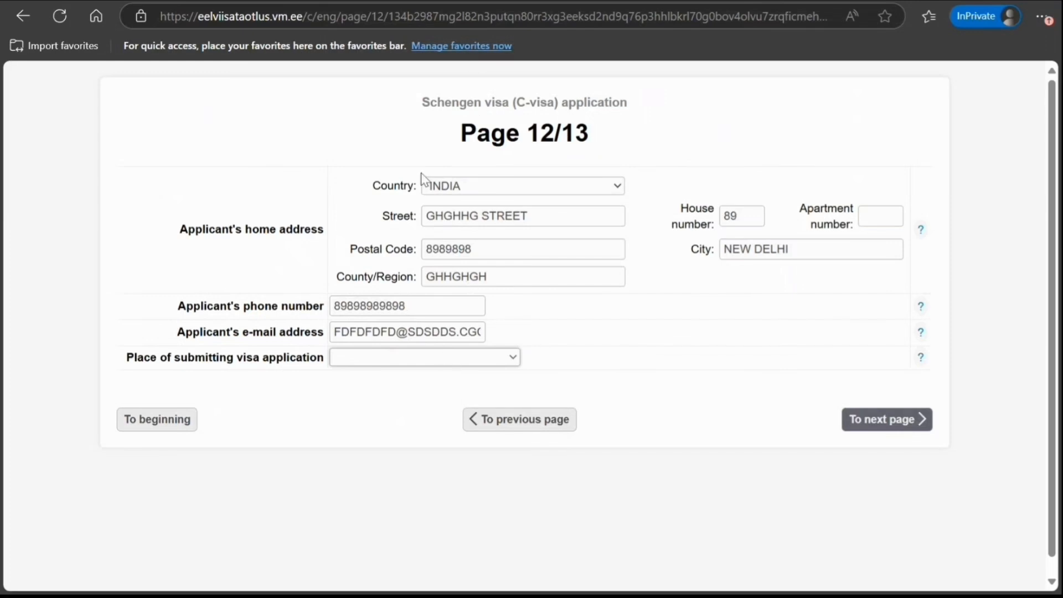
Choose New Delhi as the place of submission and remove the stray e-mail character
{"action": "left_click", "coordinate": [408, 243]}
{"action": "scroll", "coordinate": [747, 401], "scroll_direction": "down", "scroll_amount": 1}
{"action": "left_click", "coordinate": [848, 408]}
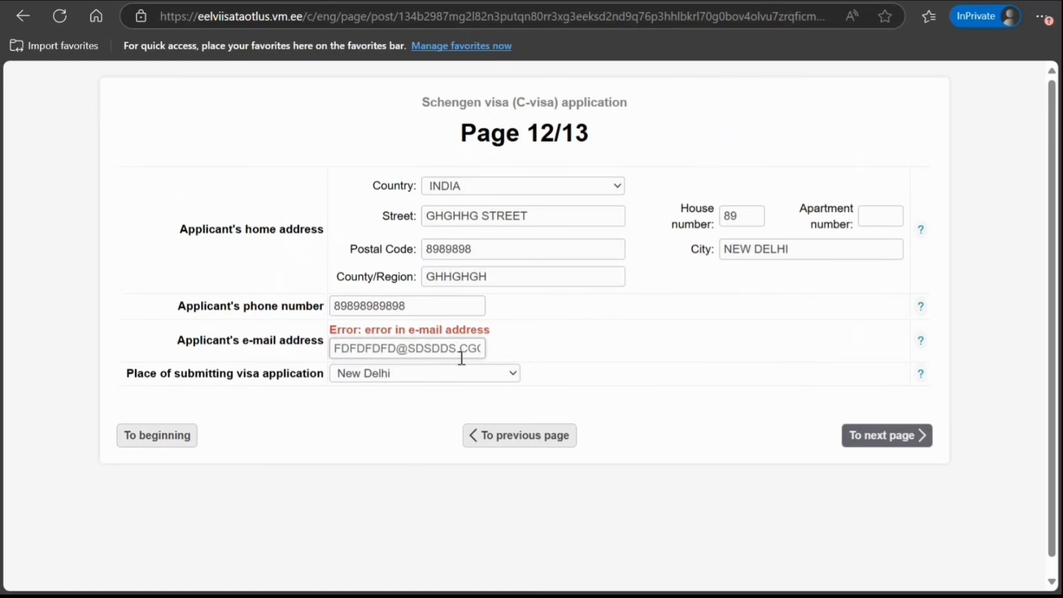
{"action": "key", "text": "Right"}
{"action": "key", "text": "Right"}
{"action": "key", "text": "Right"}
{"action": "key", "text": "Right"}
{"action": "key", "text": "Right"}
{"action": "key", "text": "Right"}
{"action": "key", "text": "Right"}
{"action": "key", "text": "BackSpace"}
{"action": "left_click", "coordinate": [844, 441]}
Replace the e-mail domain with gmail.com and submit page 12
{"action": "left_click_drag", "start_coordinate": [408, 349], "coordinate": [536, 361]}
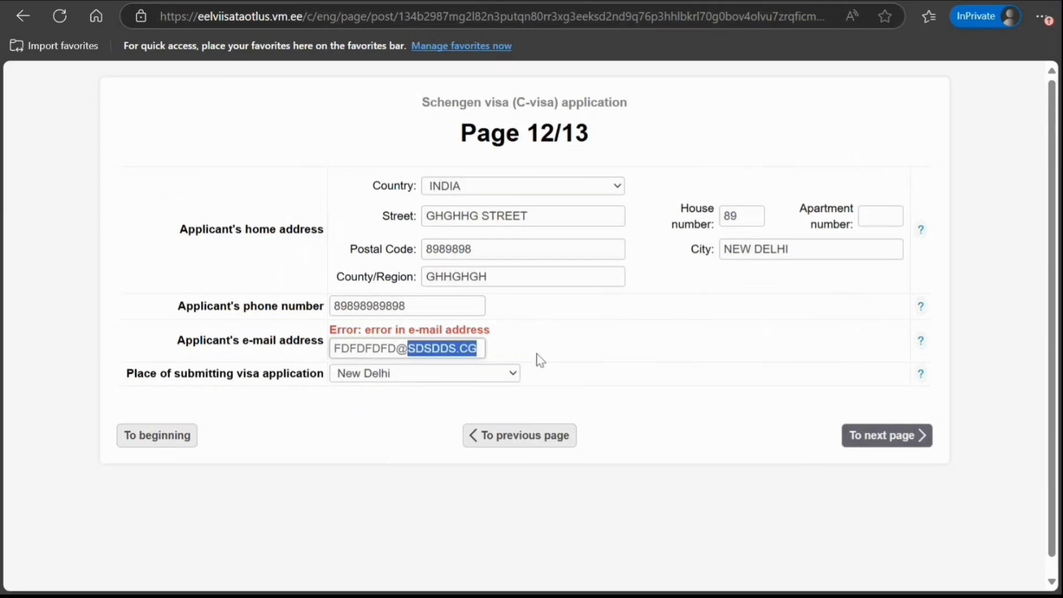
{"action": "type", "text": "GMAIL.CPM"}
{"action": "key", "text": "BackSpace"}
{"action": "key", "text": "BackSpace"}
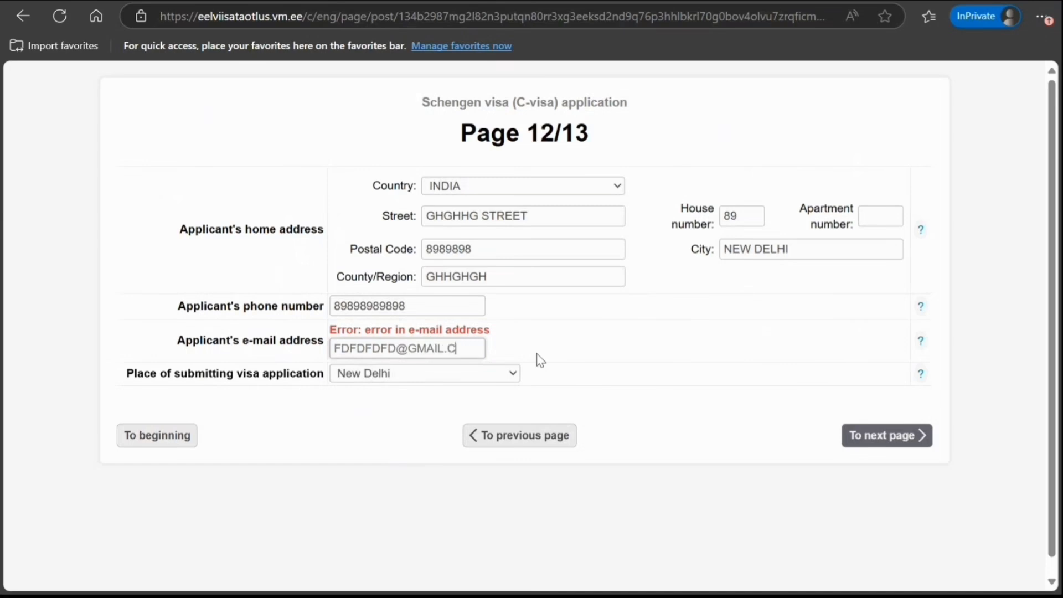
{"action": "type", "text": "OM"}
{"action": "left_click", "coordinate": [859, 442]}
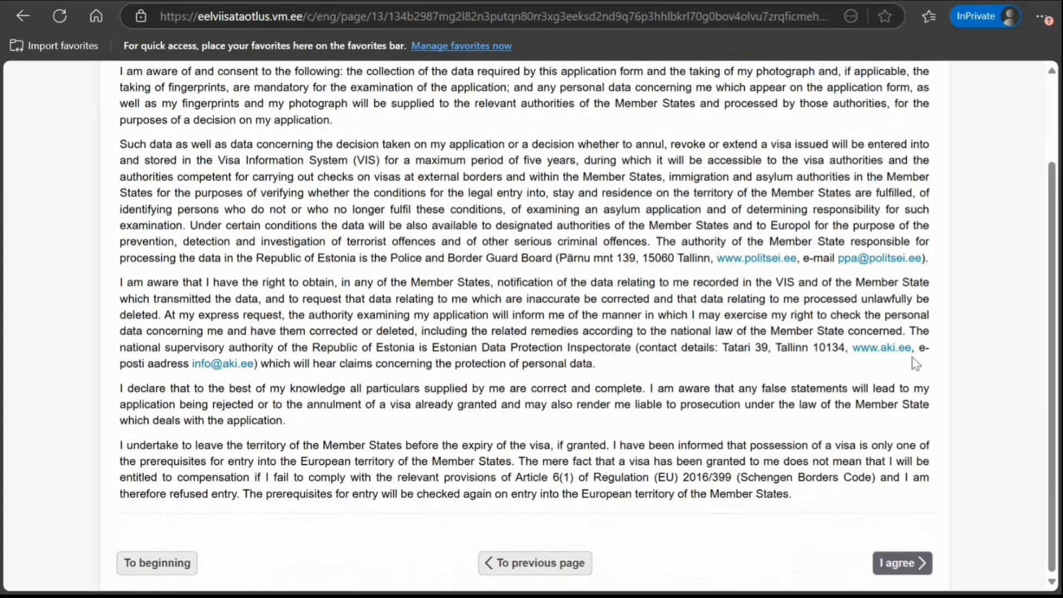
Scroll up to the top of the page 13/13 consent declaration
{"action": "scroll", "coordinate": [449, 294], "scroll_direction": "up", "scroll_amount": 2}
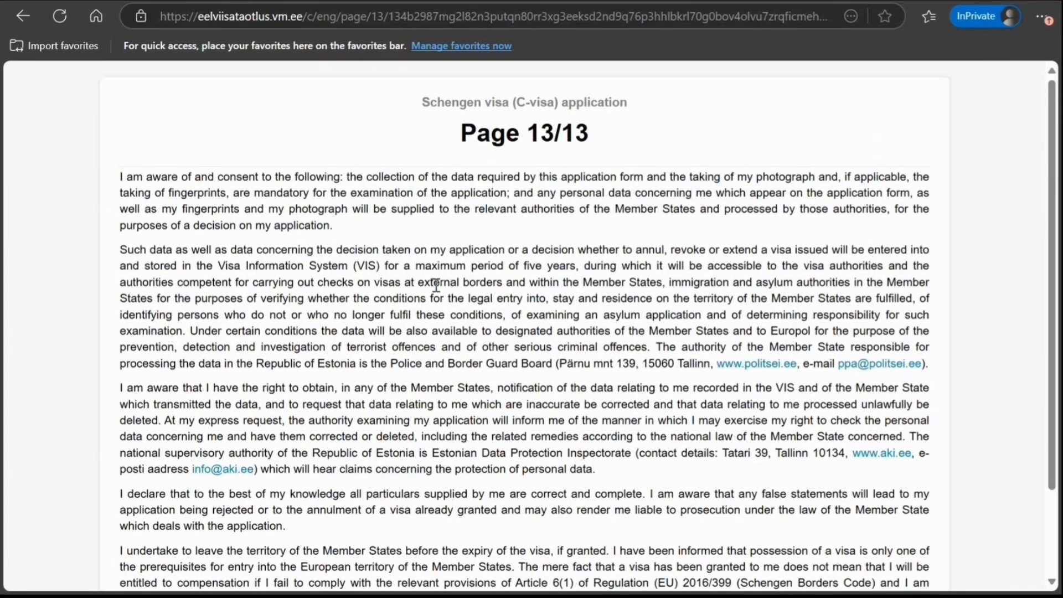